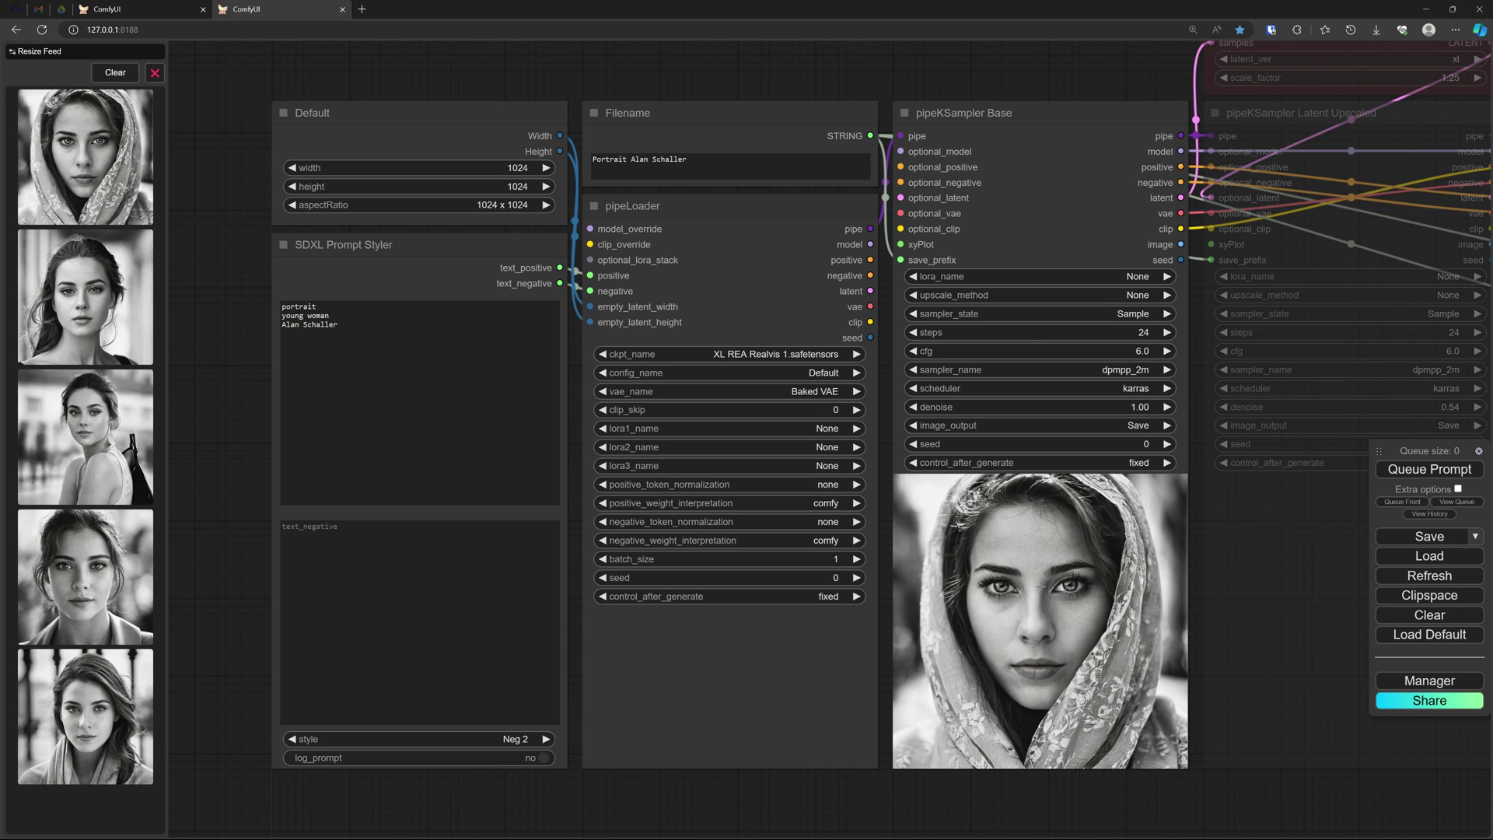
Step: Keep the Default image size at 1024 x 1024 and review the SDXL Prompt Styler styles
click(437, 116)
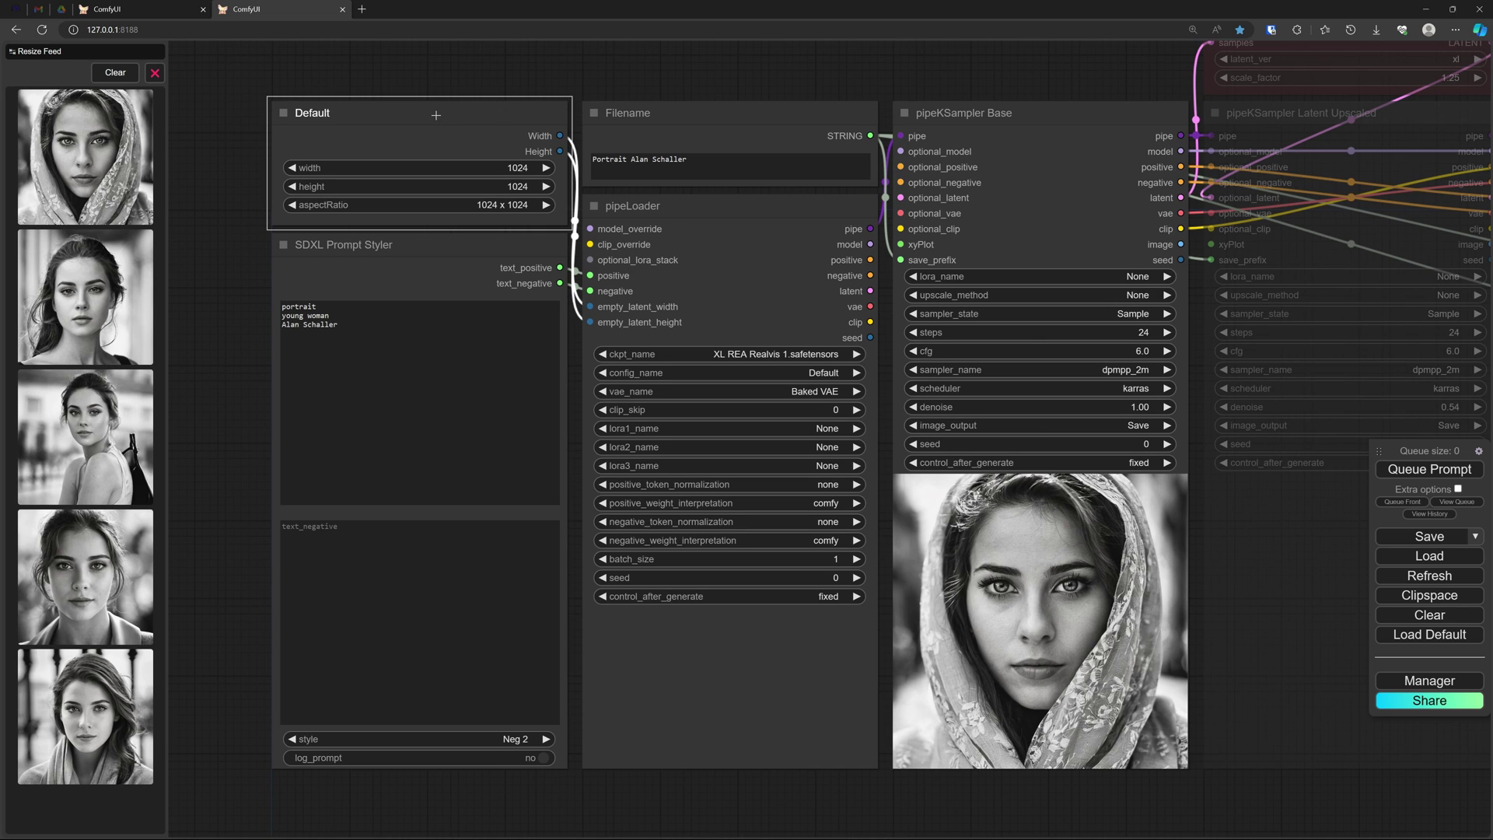
click(463, 204)
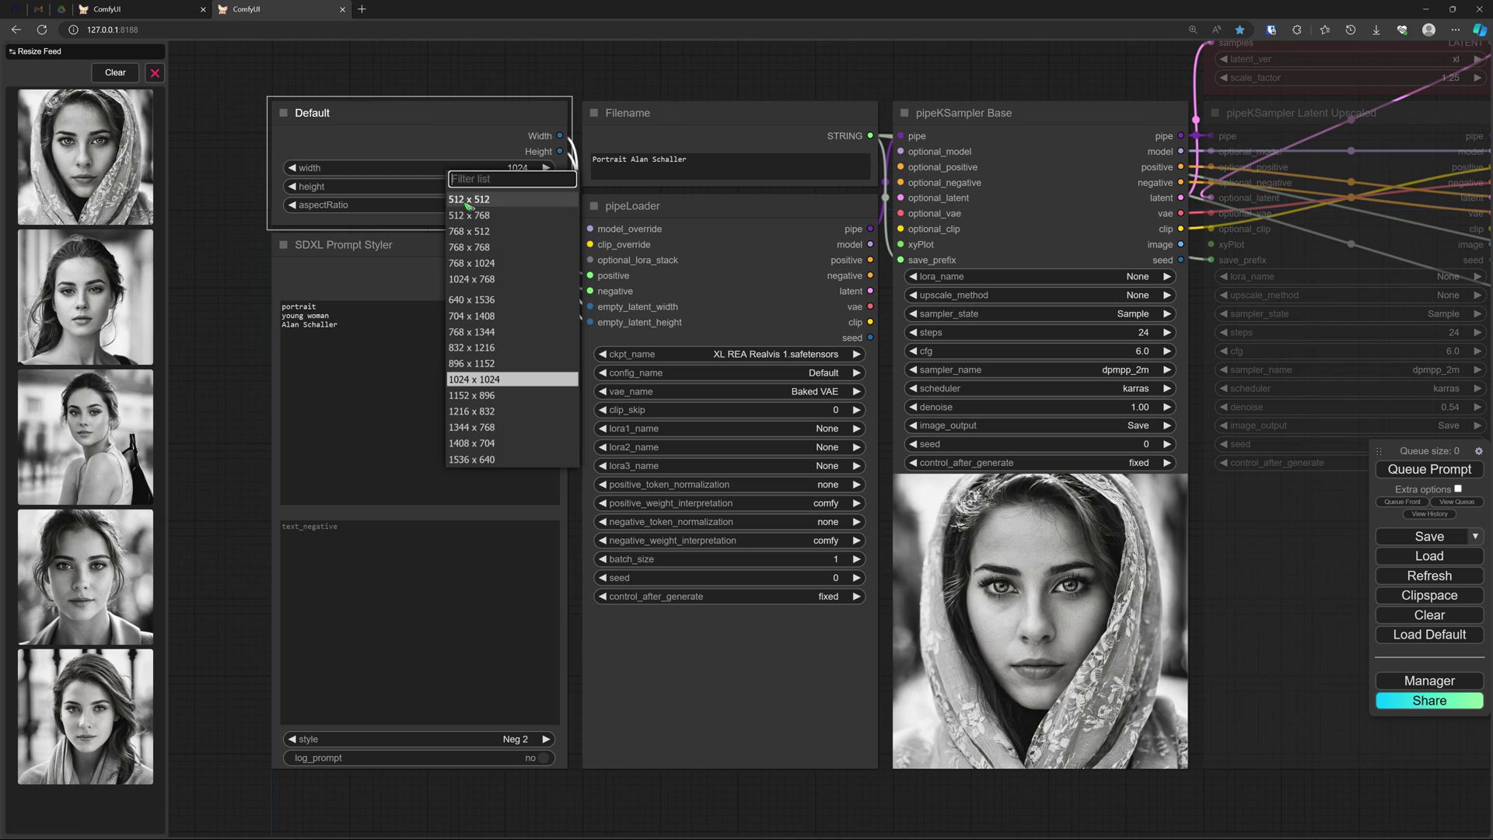
click(472, 116)
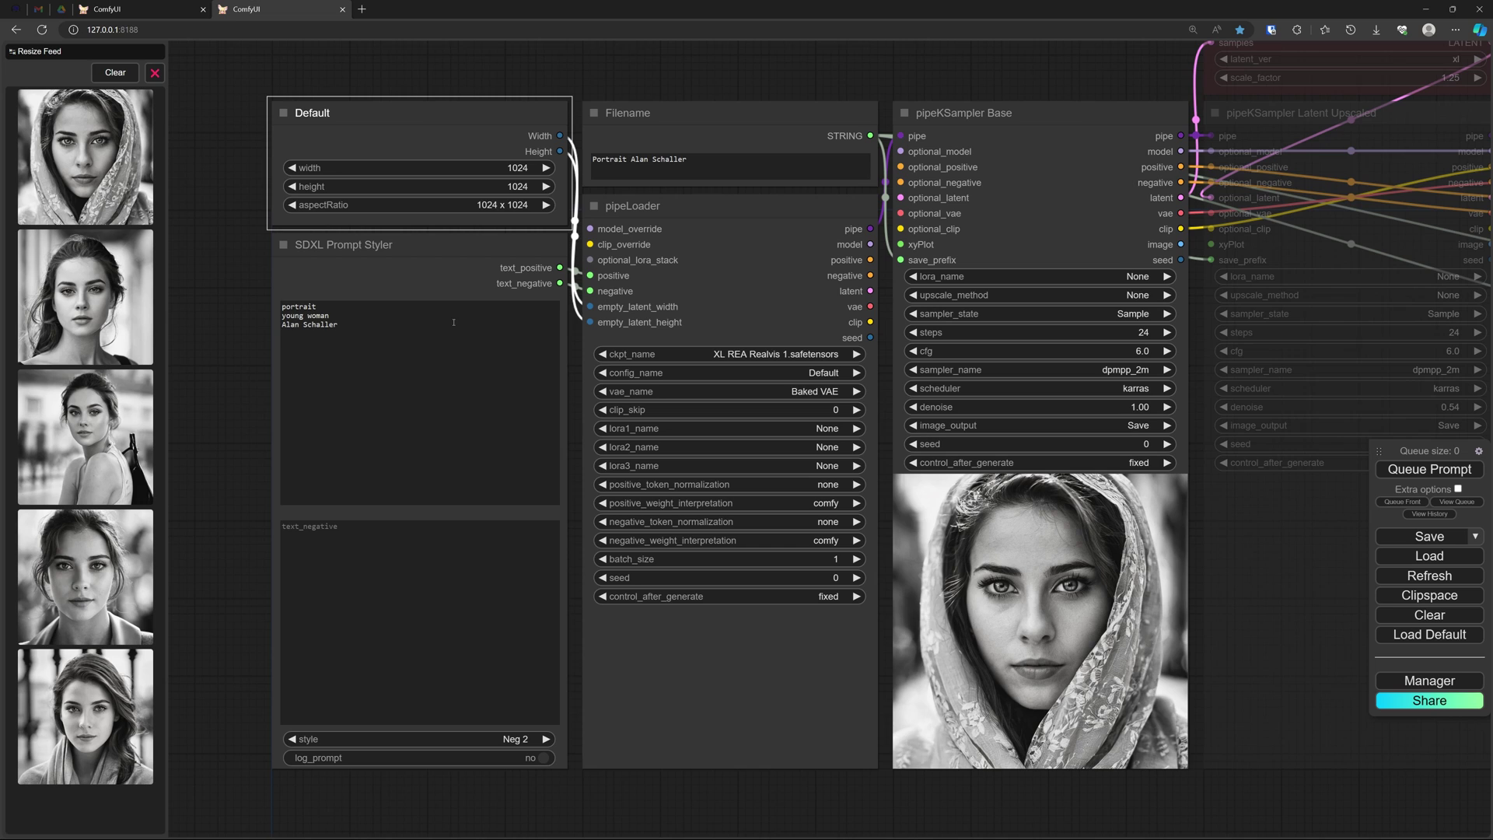
click(402, 247)
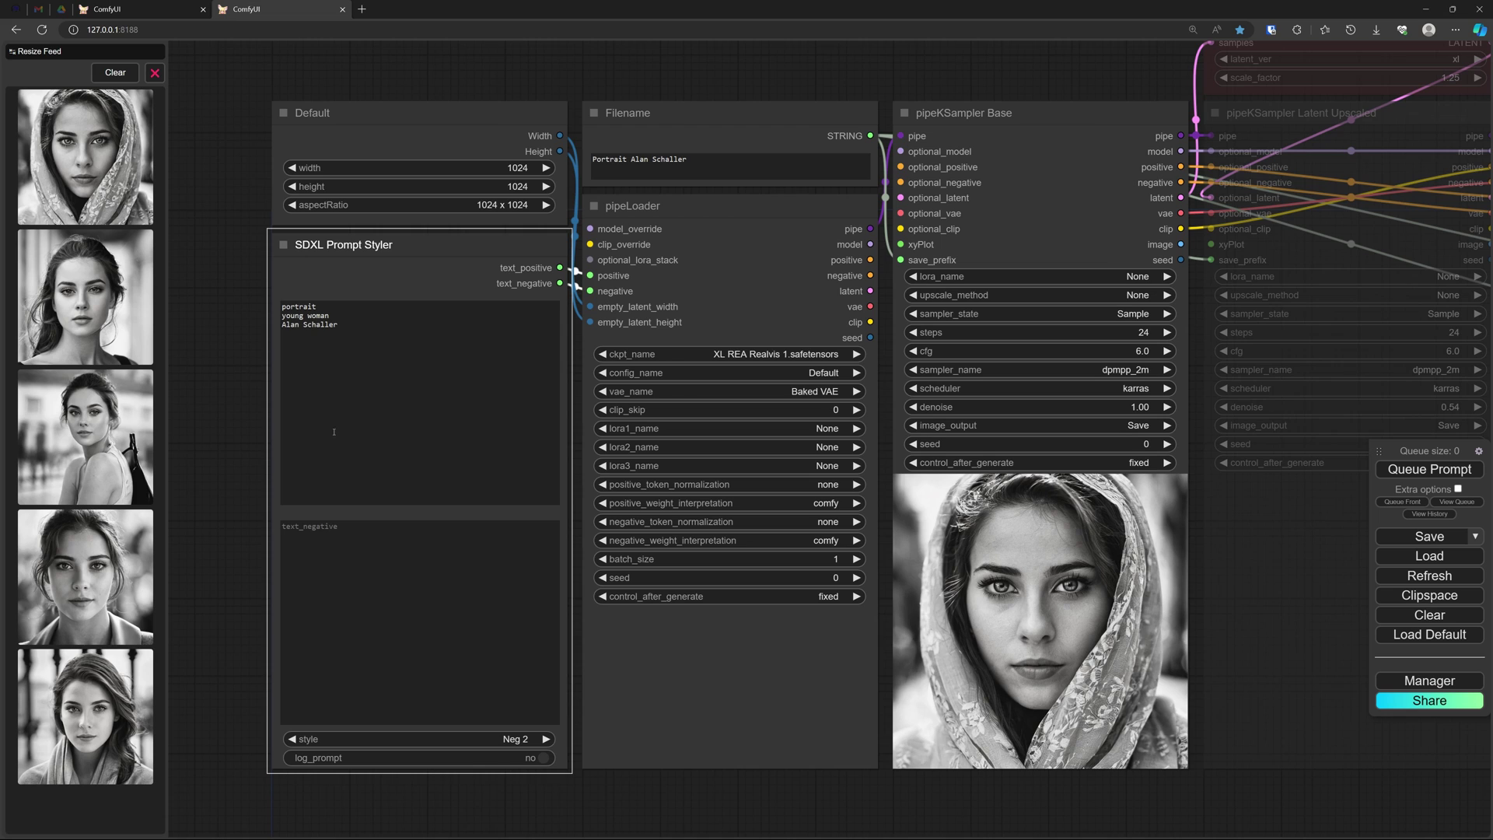
click(483, 740)
Step: Check the Filename node and look at the ComfyUI output folder
click(732, 116)
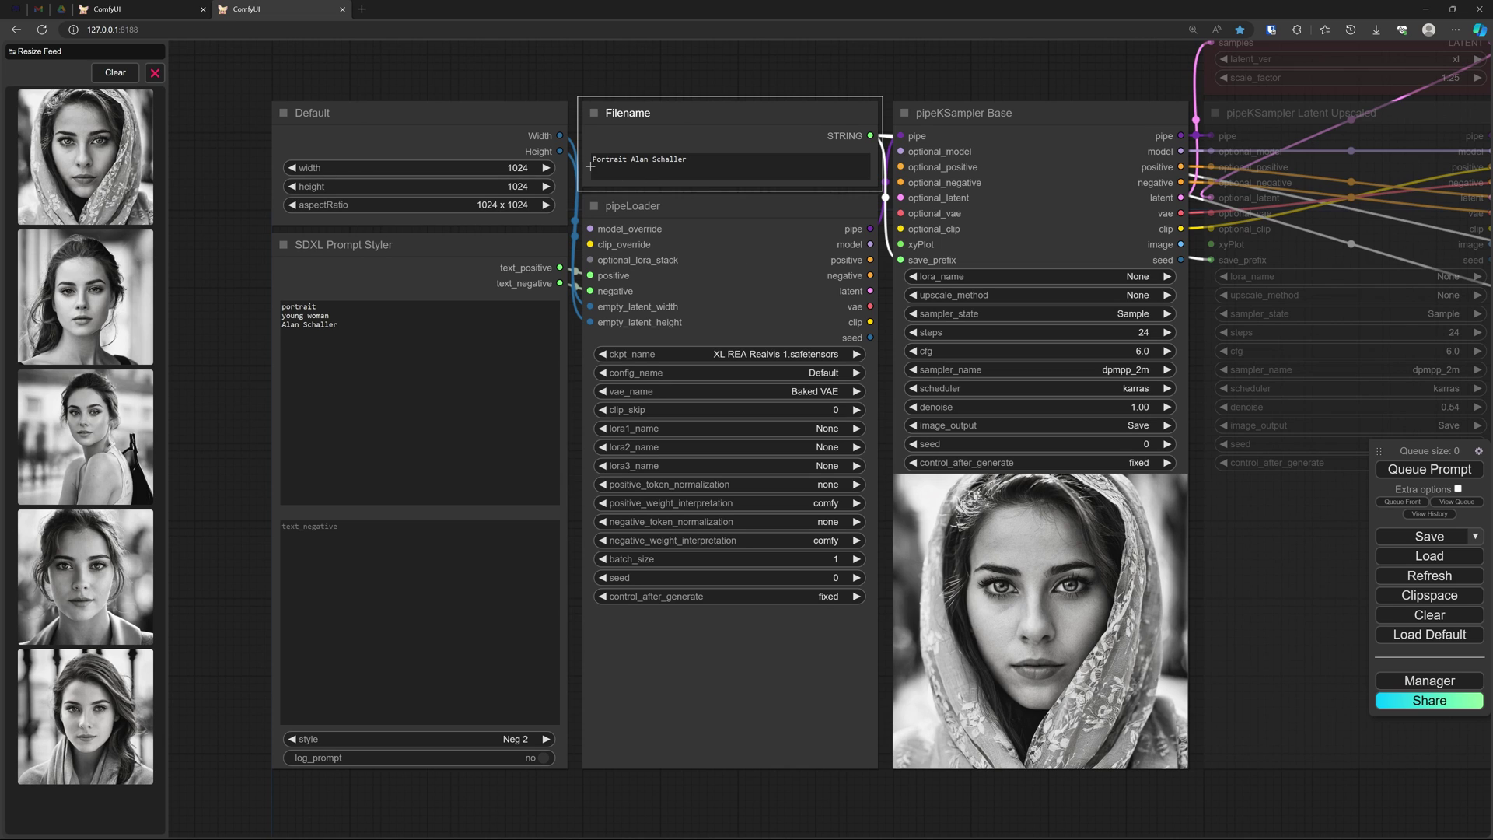
mouse_move(926, 827)
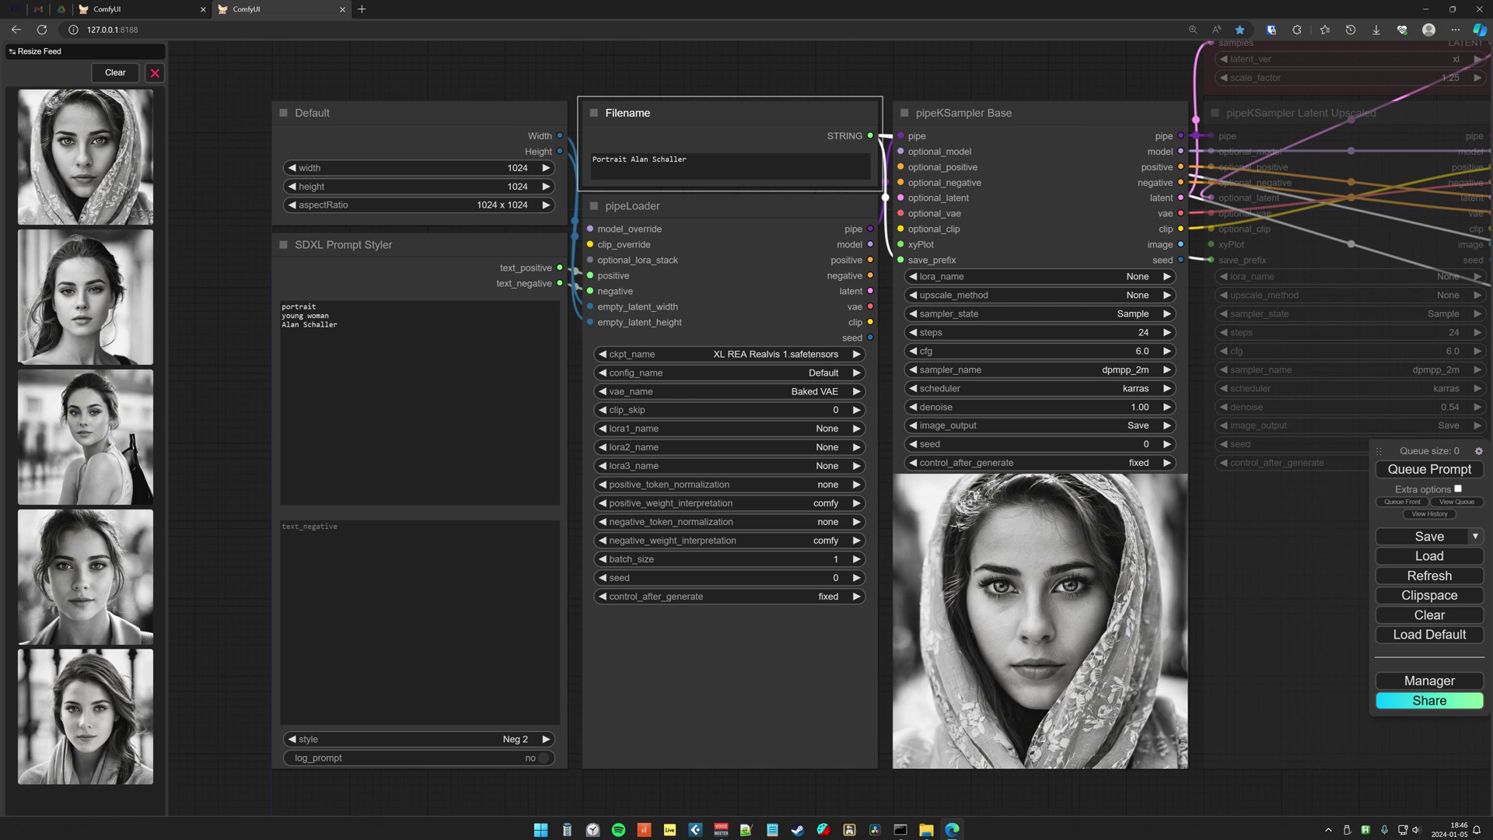
click(925, 826)
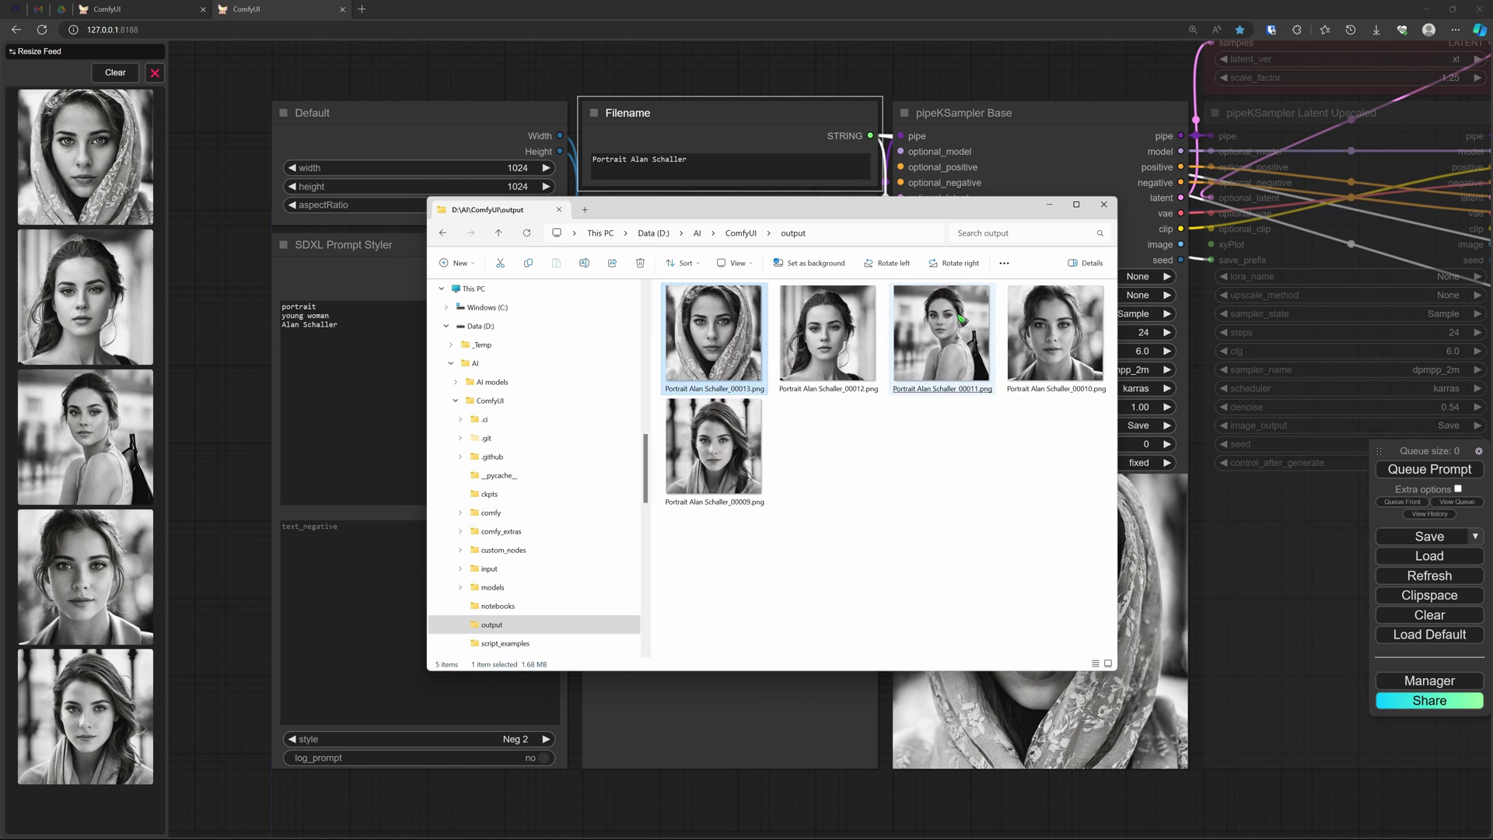
click(1049, 207)
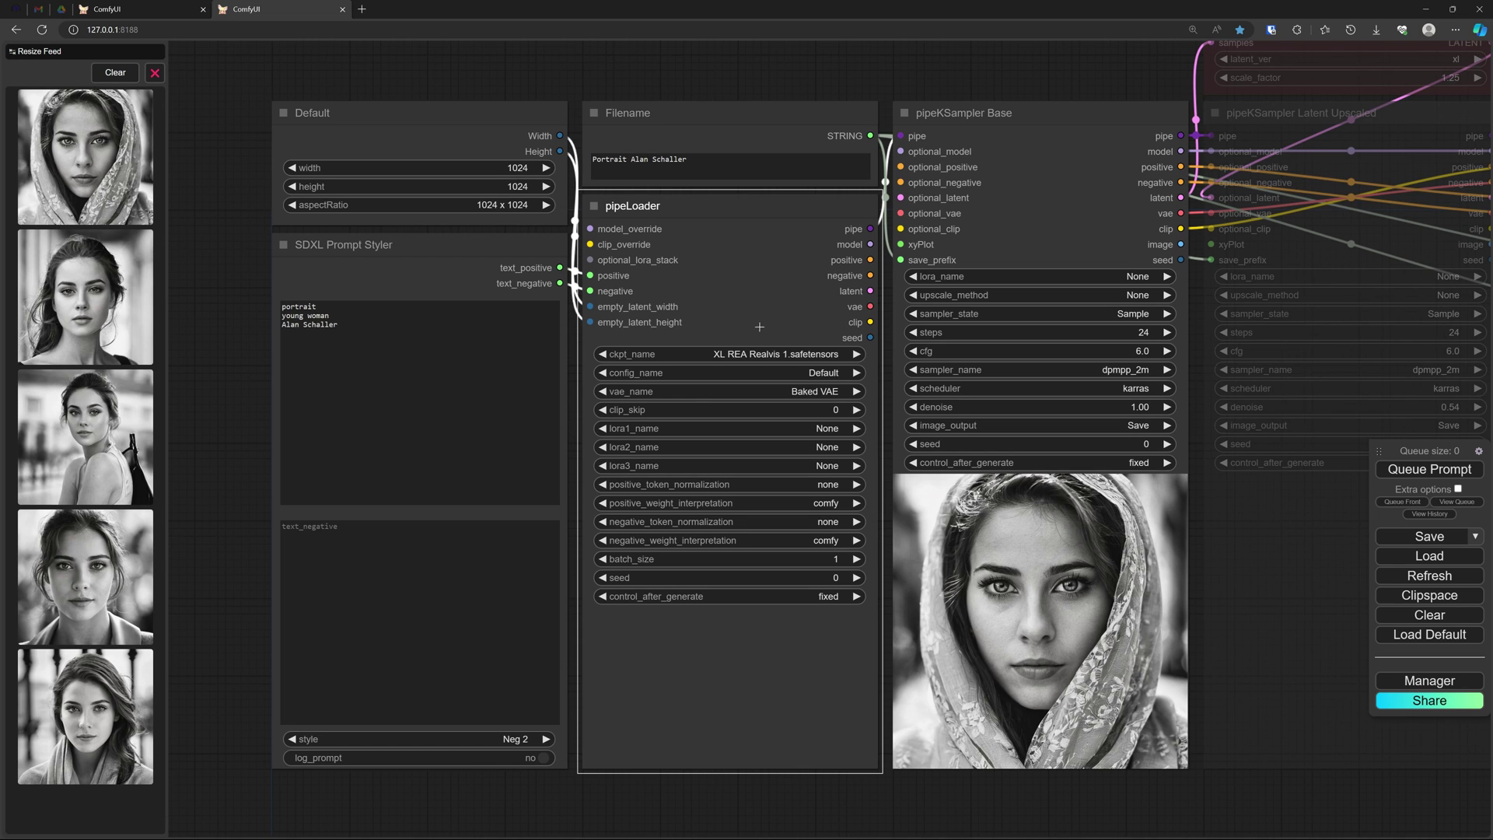
Step: Keep XL REA Realvis 1 as the checkpoint model in pipeLoader
click(684, 354)
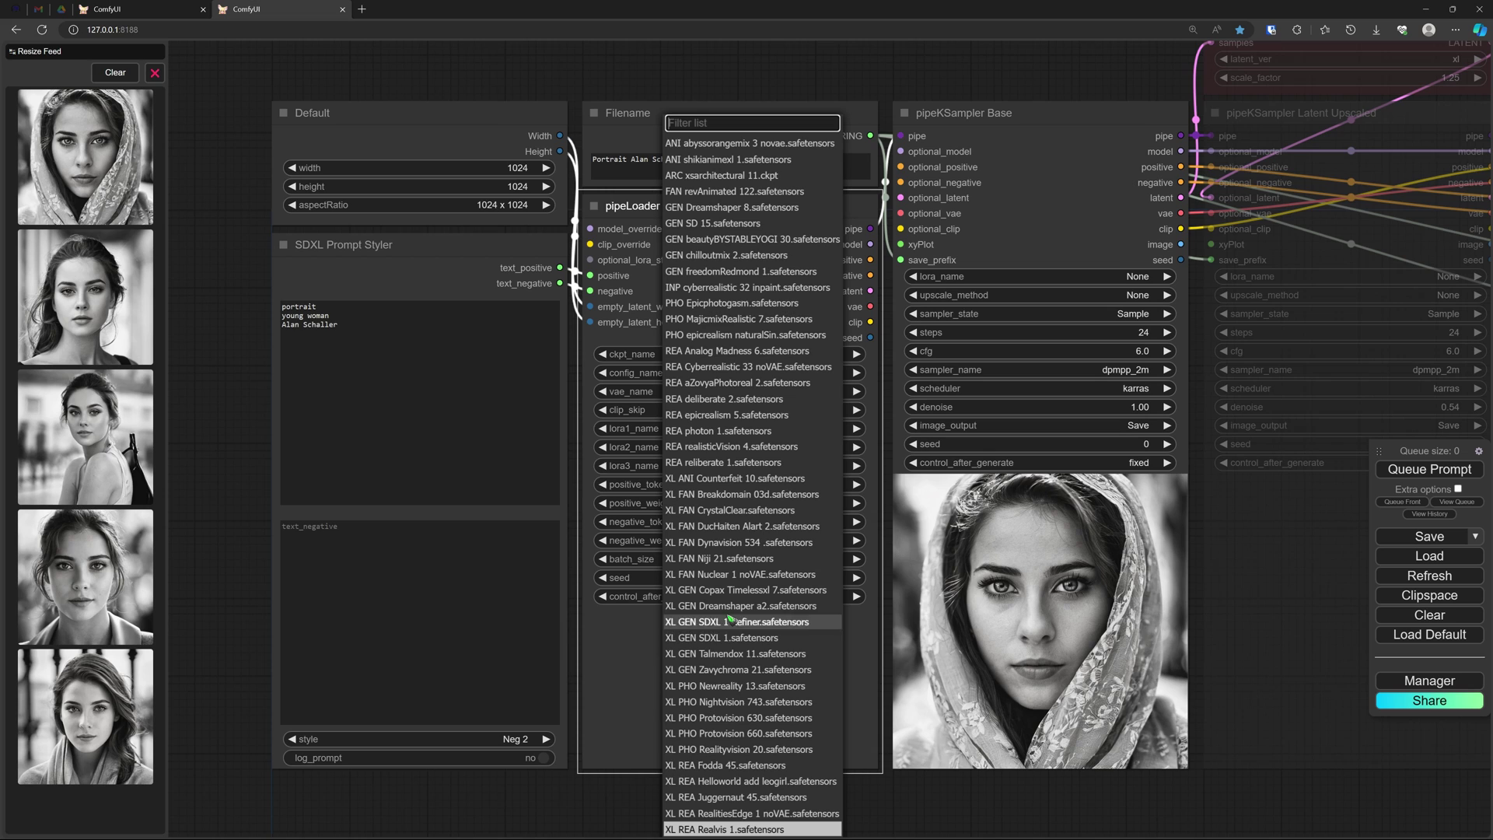
key(Return)
click(659, 390)
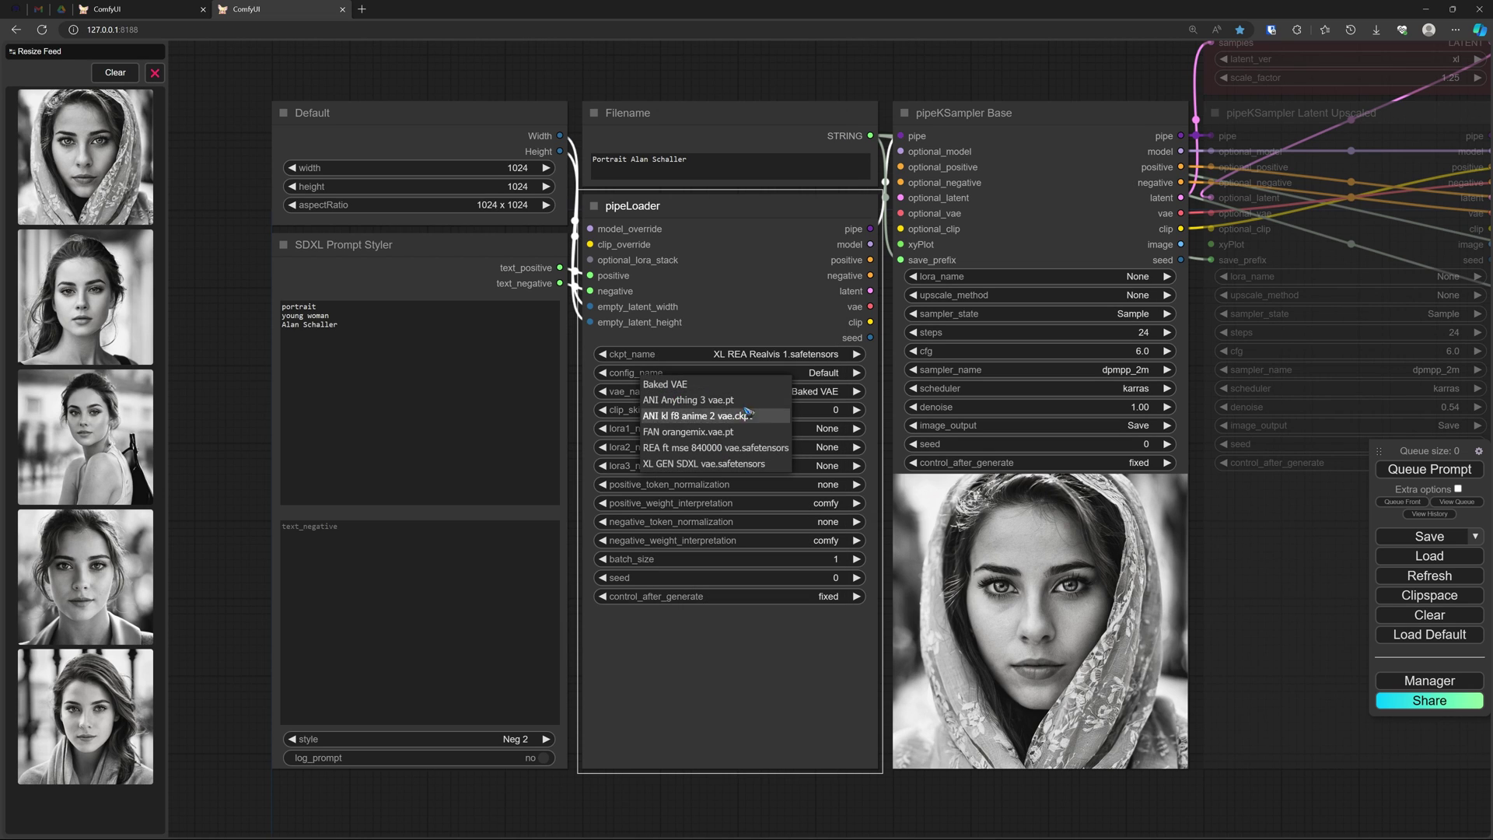
Step: Try XL Add Detail.safetensors as the first LoRA, then set it back to None
click(629, 429)
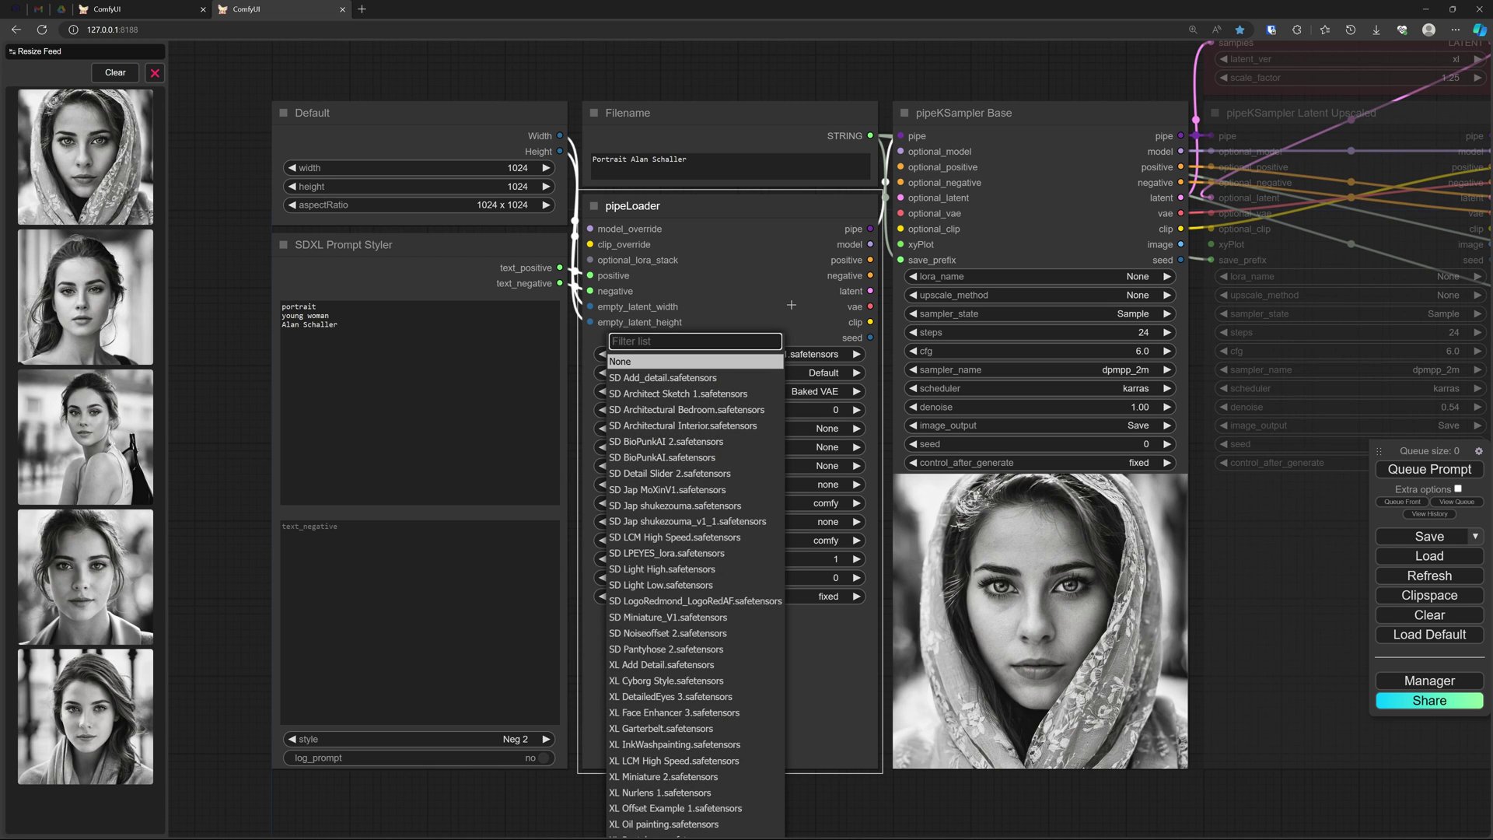
click(791, 304)
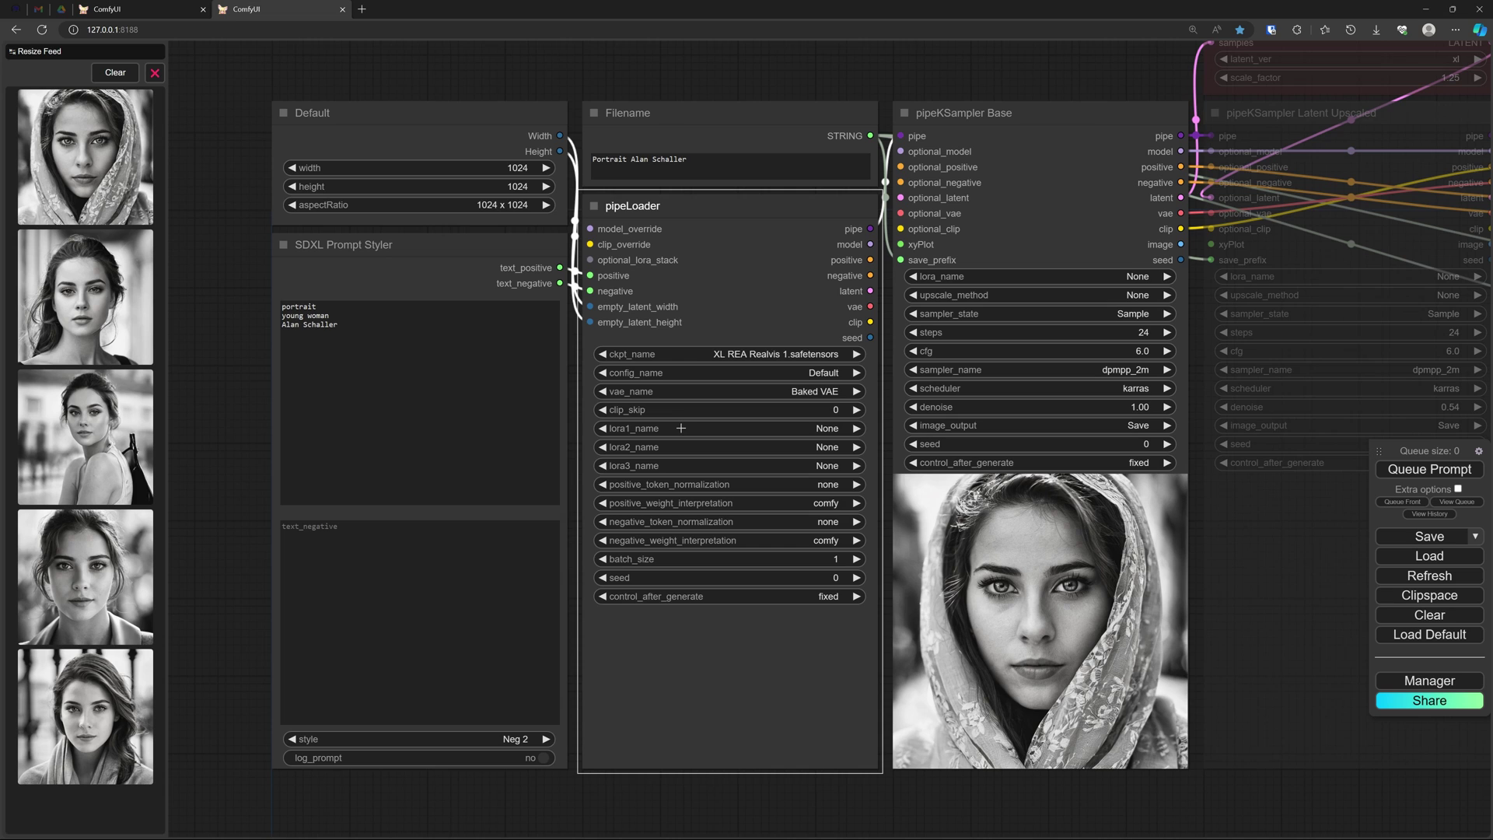
click(679, 428)
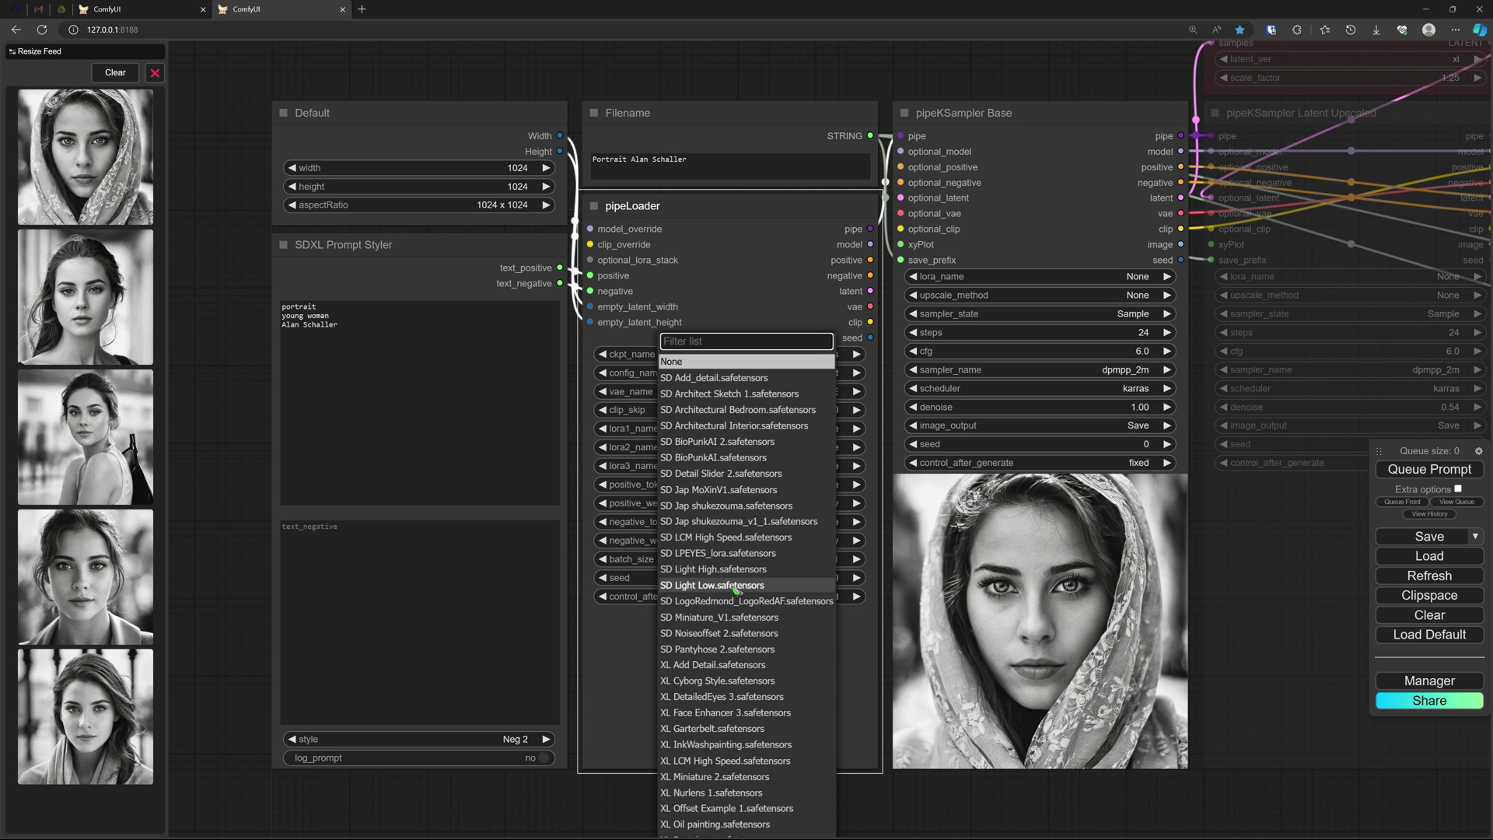
click(702, 665)
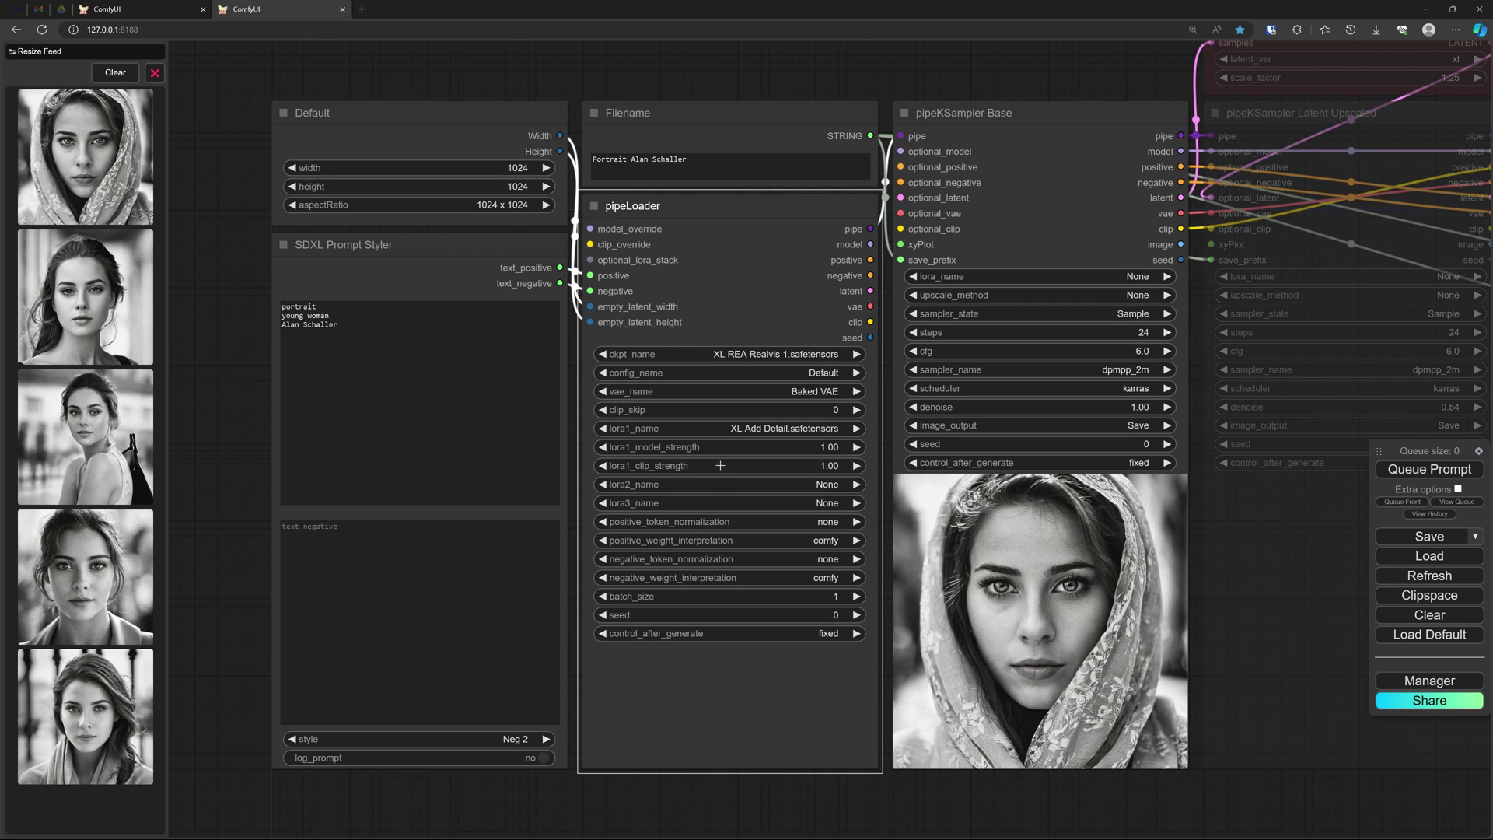
drag(775, 445, 740, 446)
click(758, 425)
click(764, 252)
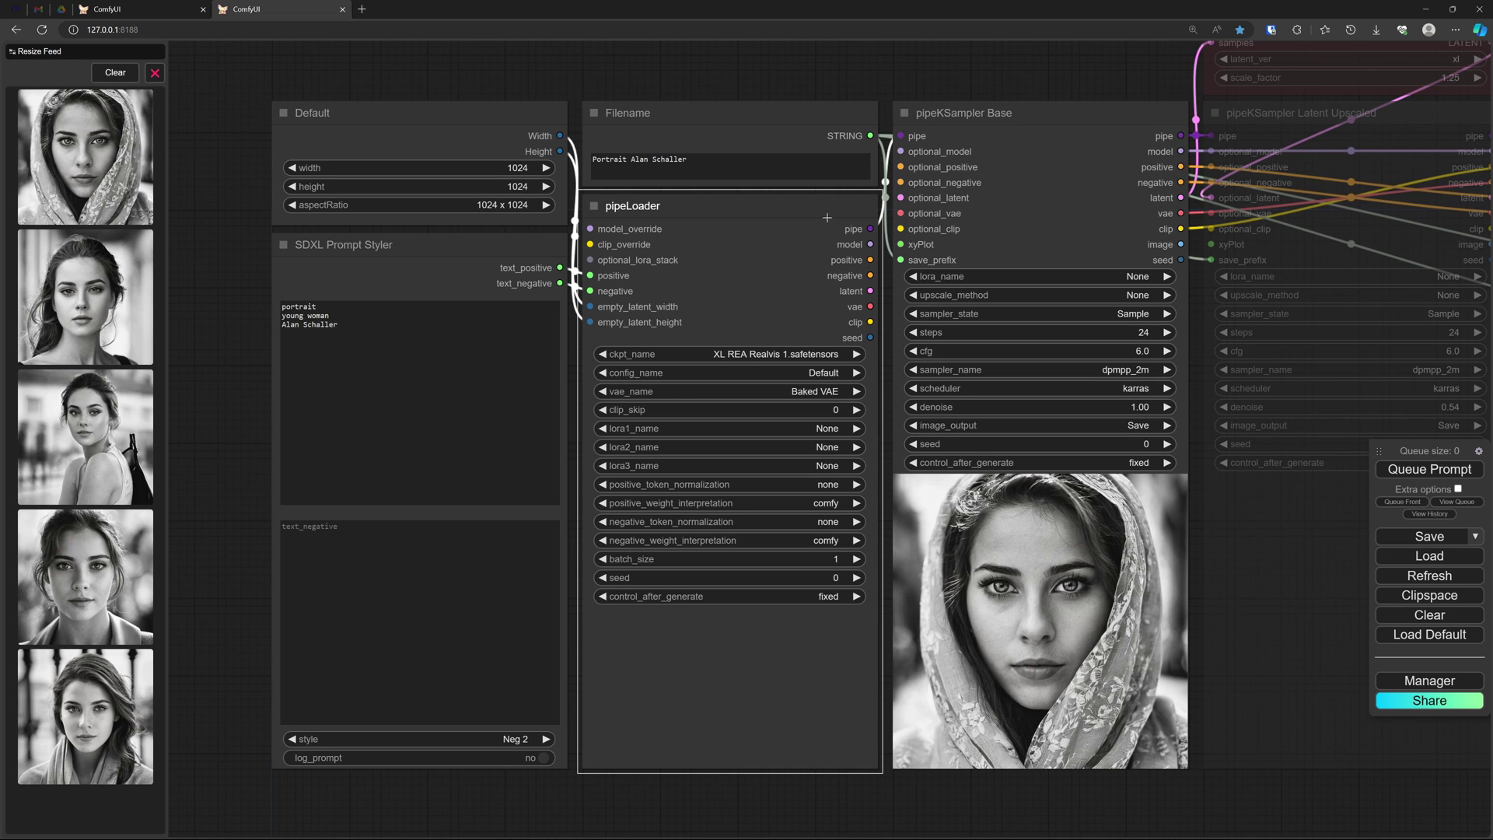
Step: Connect pipeLoader's pipe to pipeKSampler Base and keep its image_output on Save
drag(870, 228, 900, 135)
click(1082, 425)
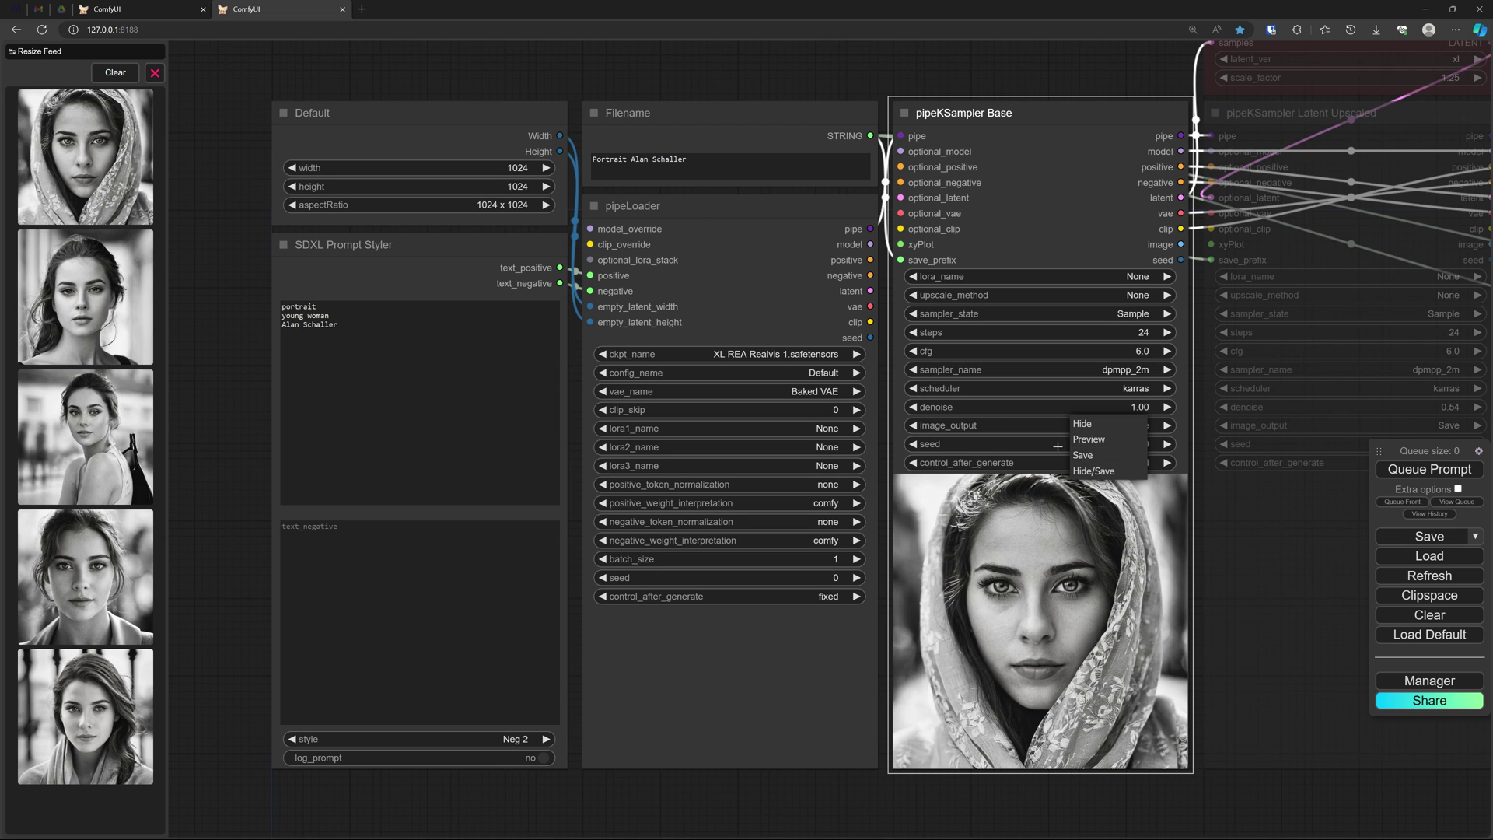
click(1083, 455)
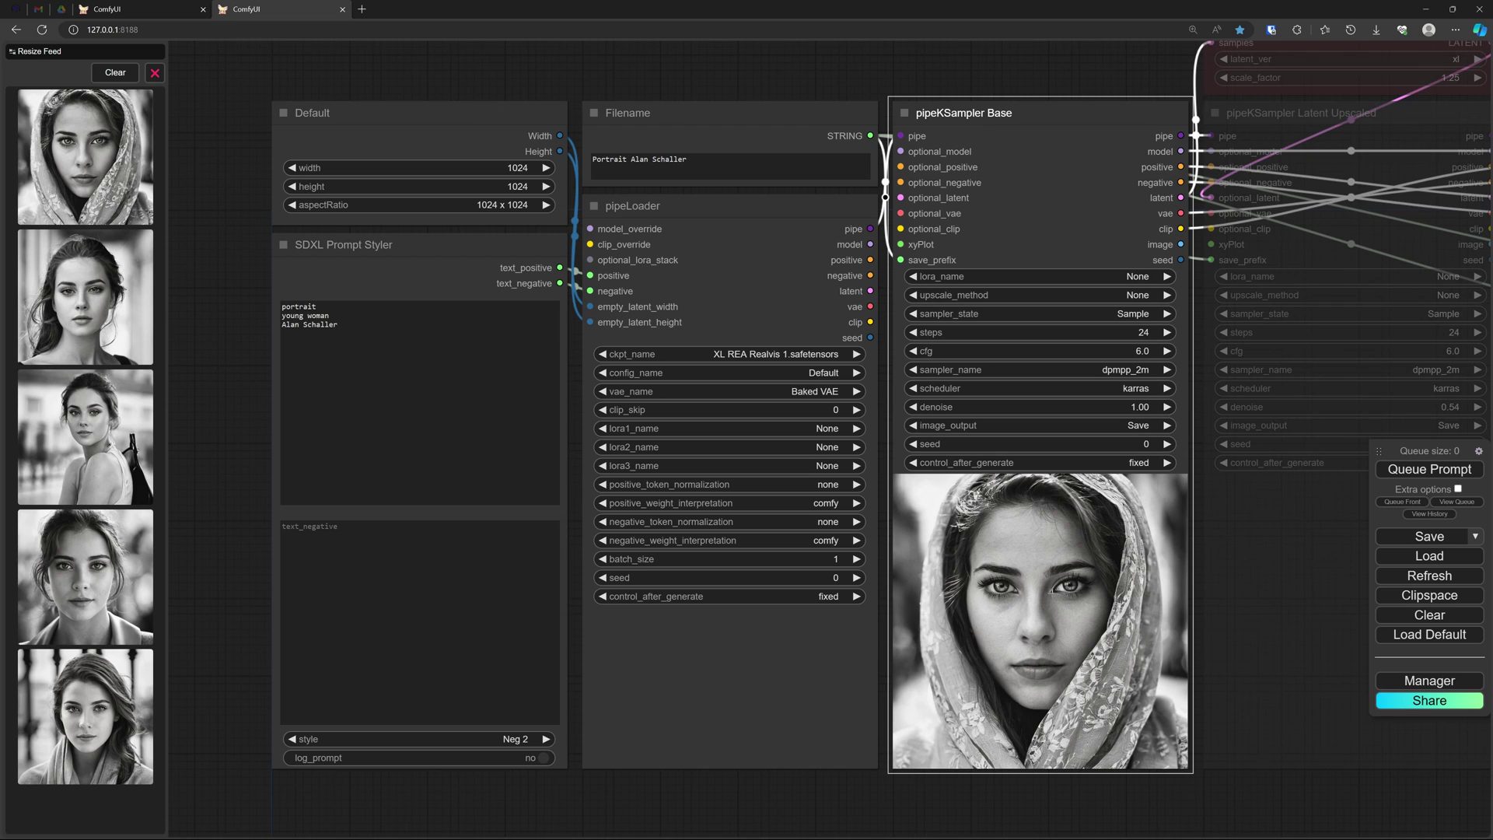
Step: Switch to the other tab with the Default Turbo charcoal-sketch workflow
click(1240, 557)
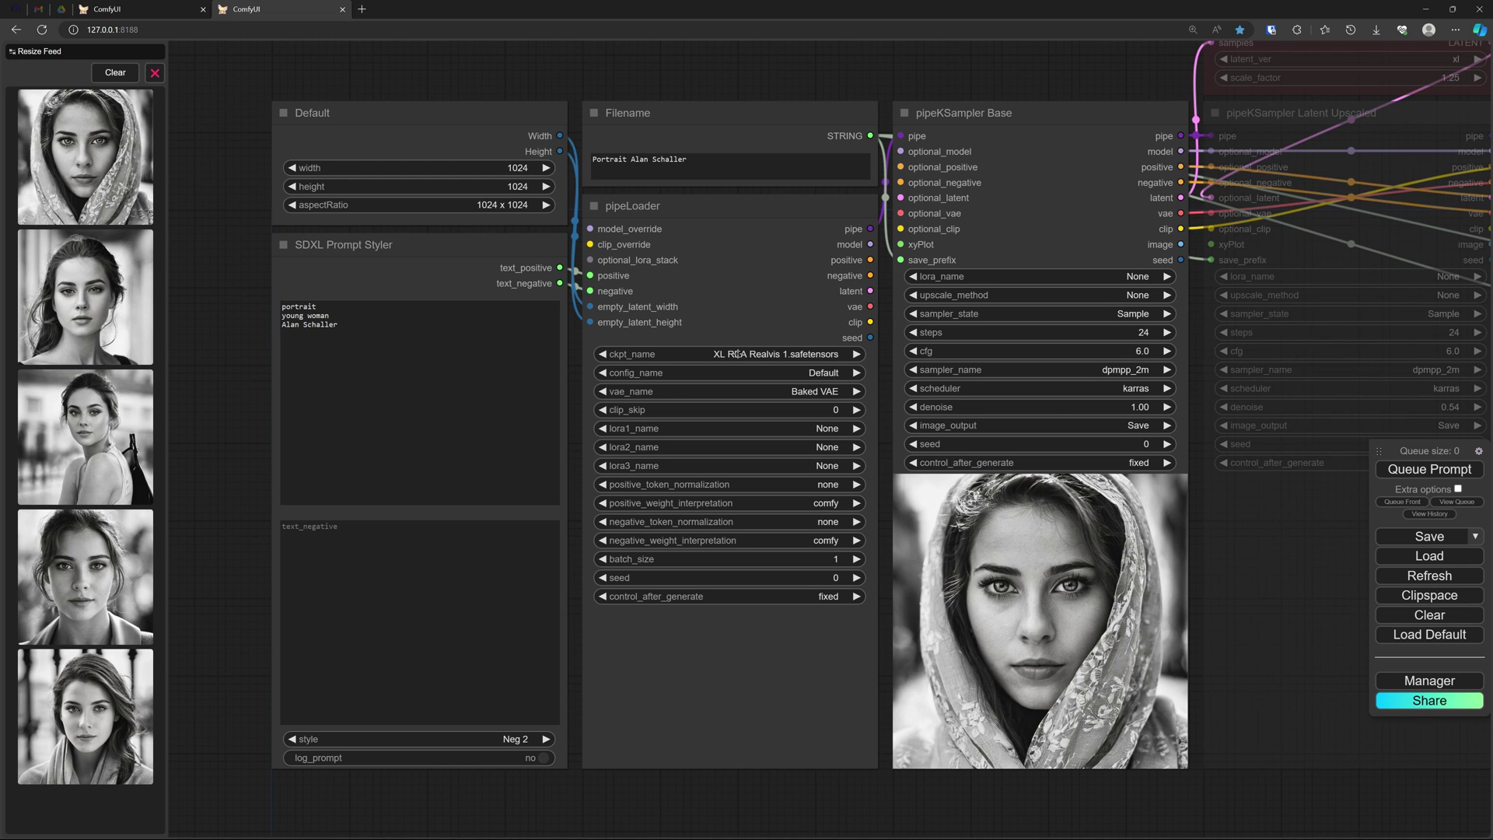
key(ctrl+shift+Tab)
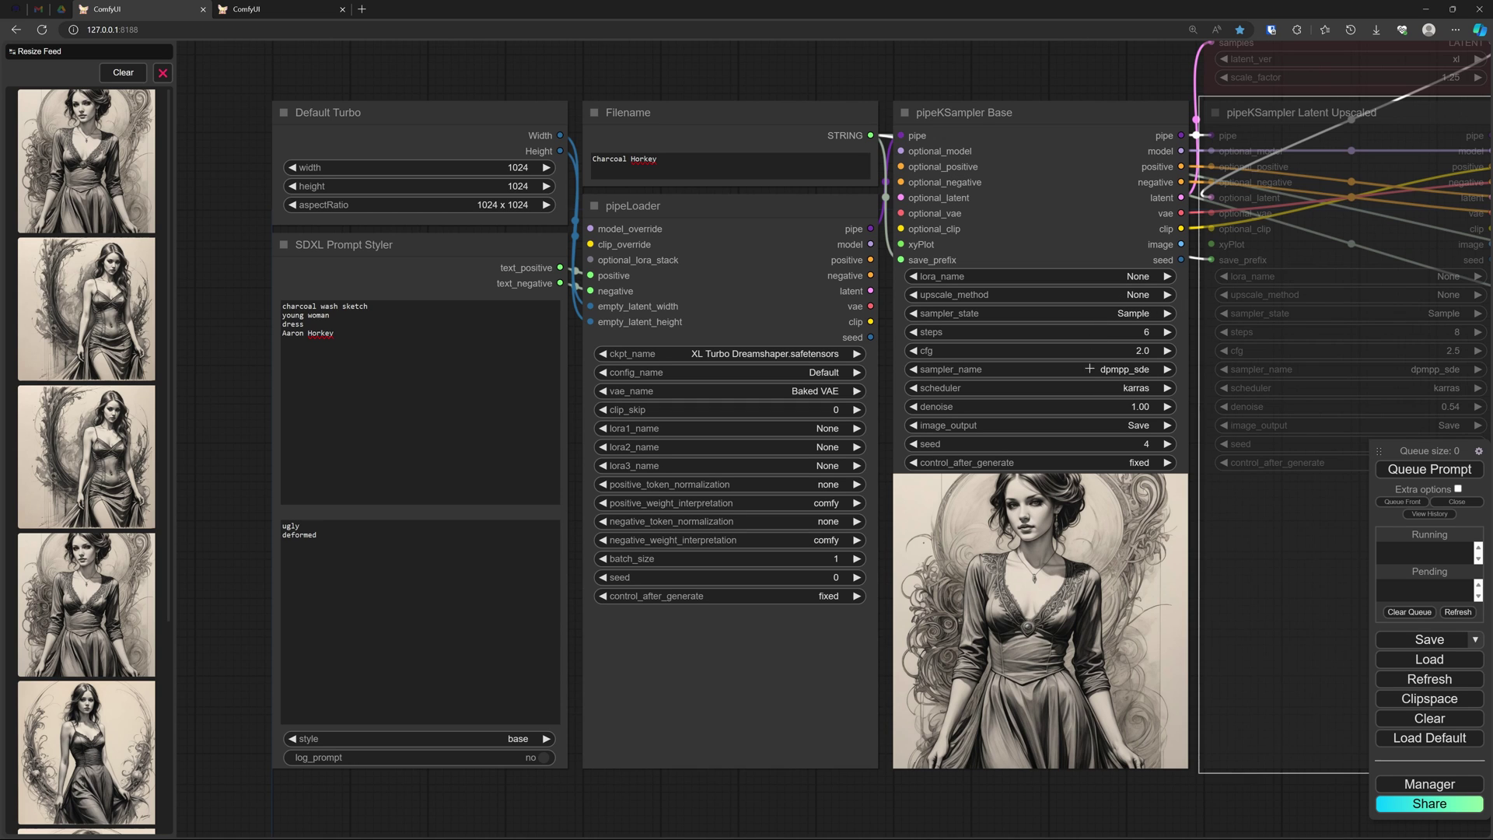
click(1431, 660)
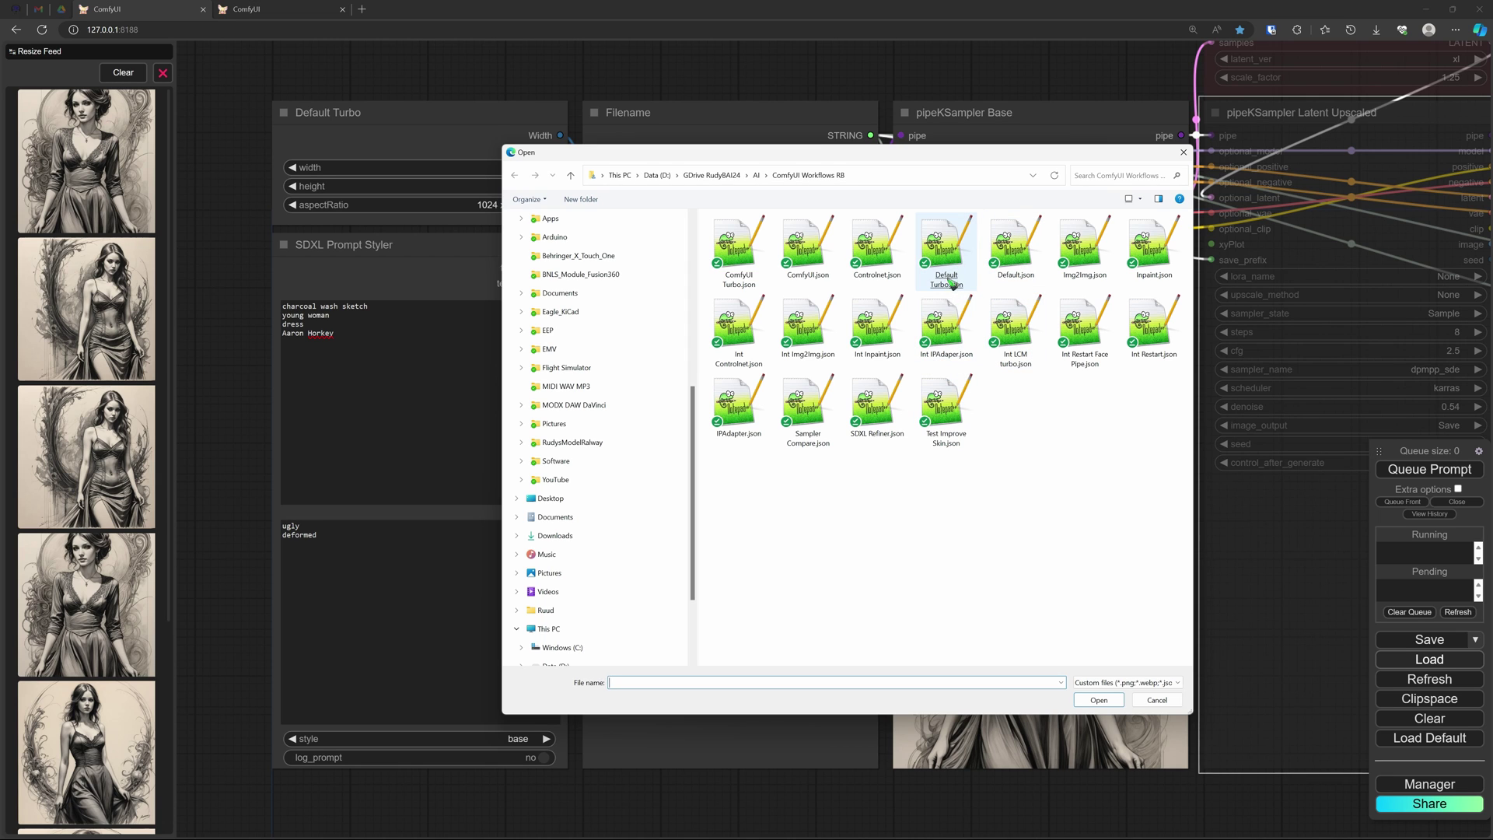
click(1157, 700)
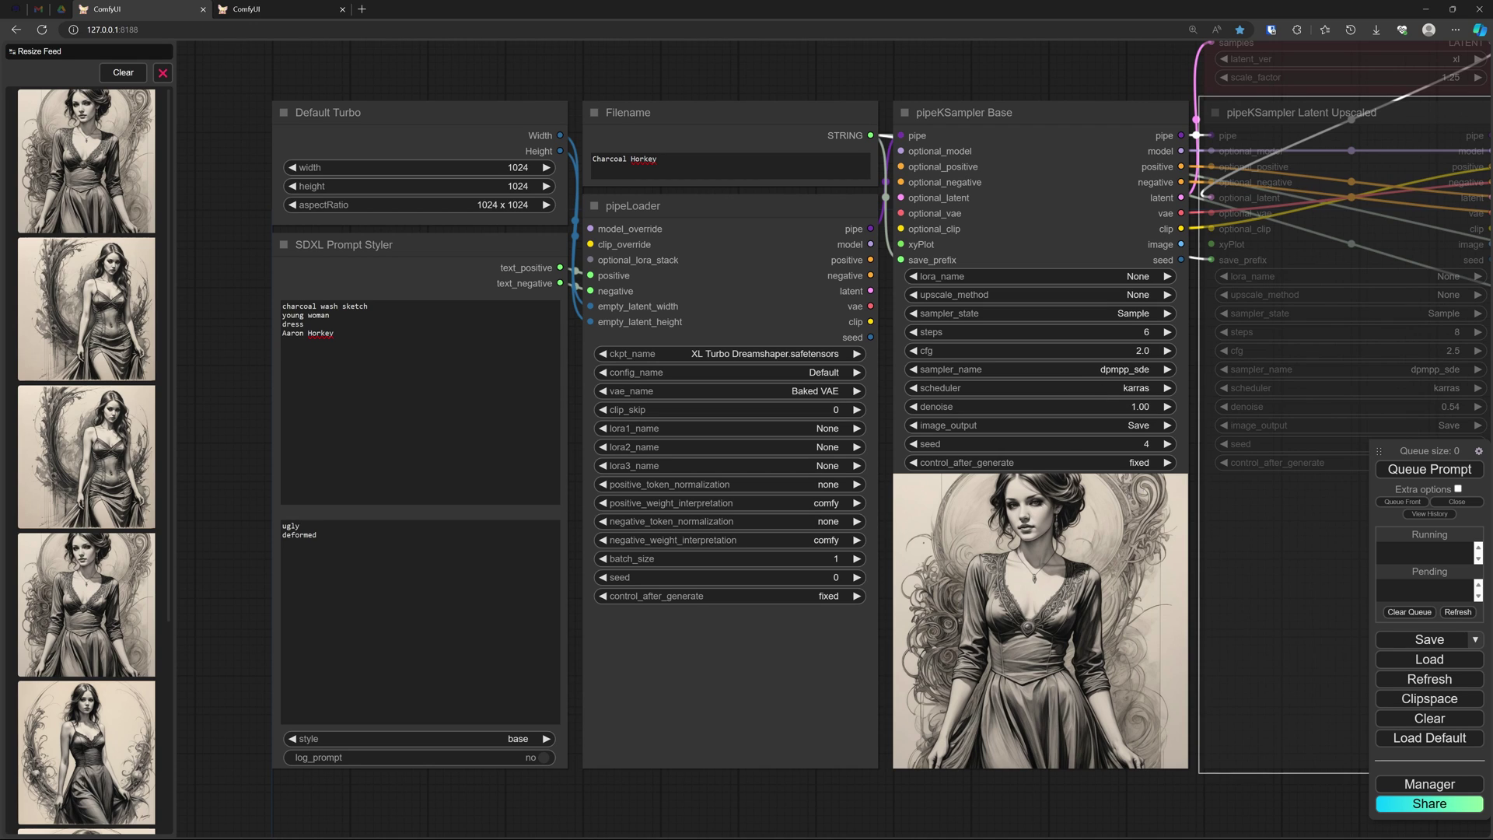
Step: Lower the pipeKSampler Base seed from 4 to 0 and queue a new image
drag(1060, 440, 1000, 465)
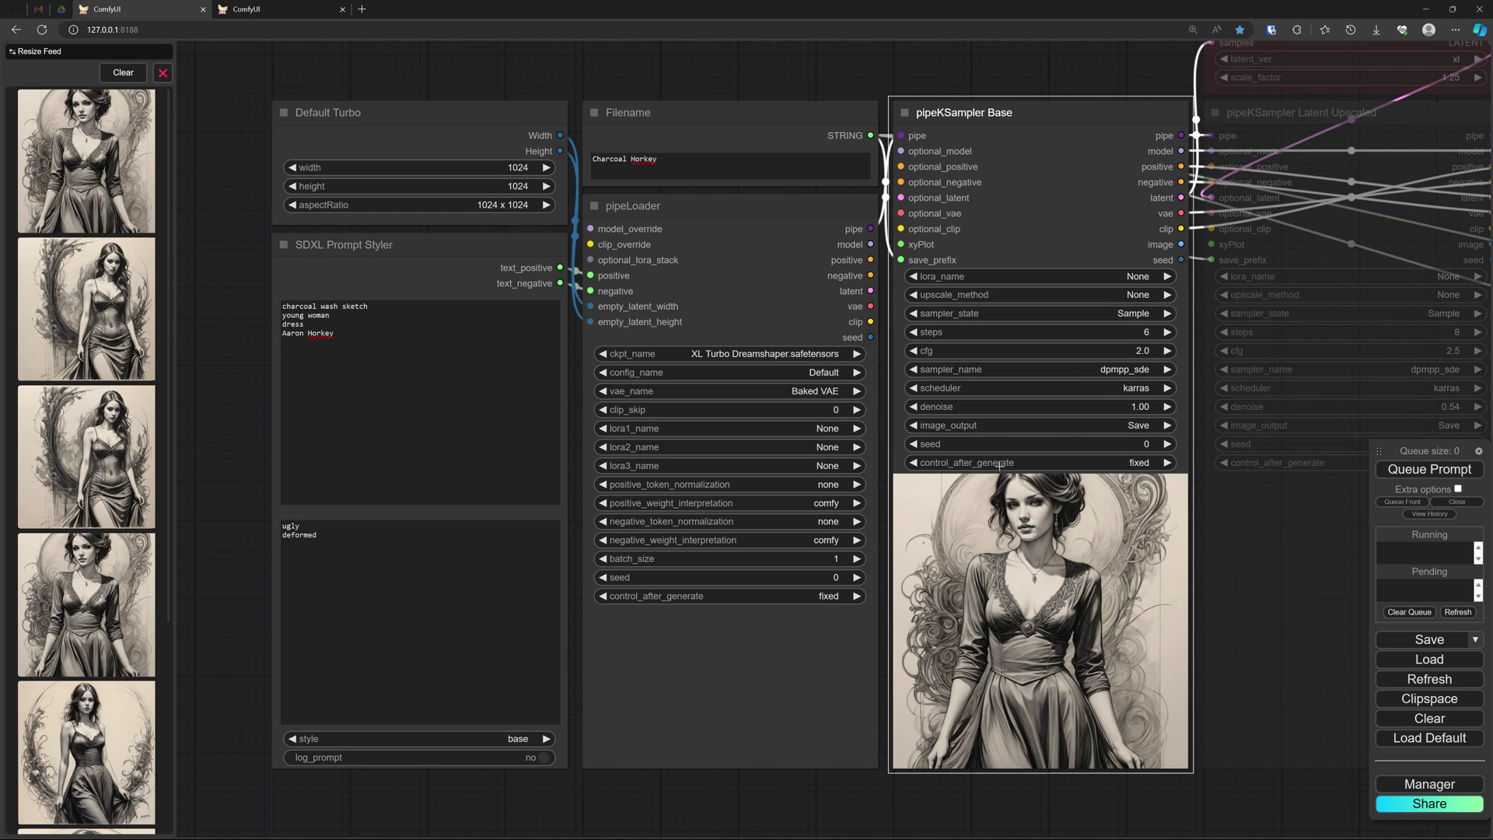
click(1440, 471)
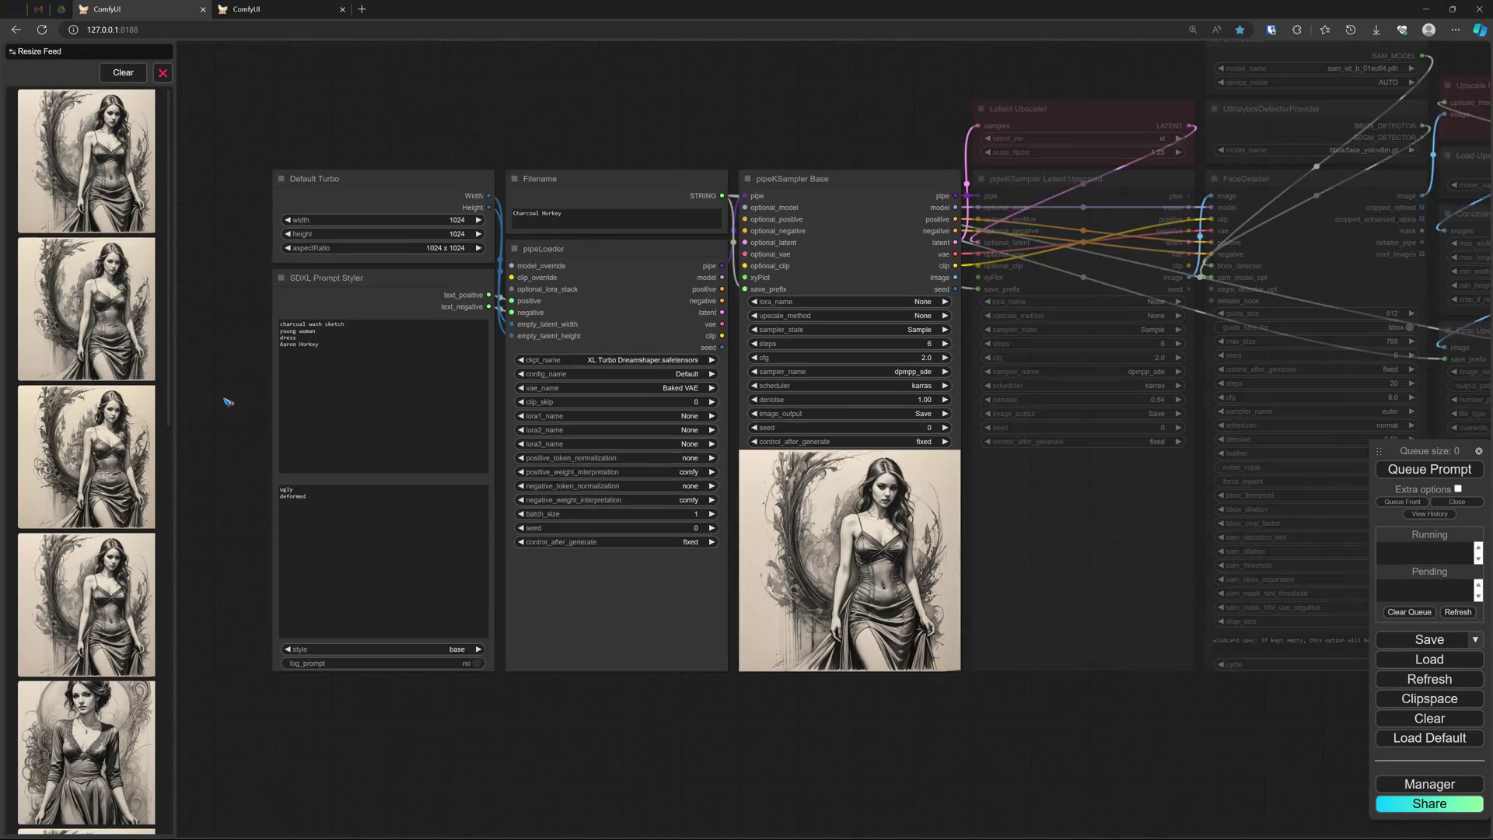
scroll(228, 401, down, 5)
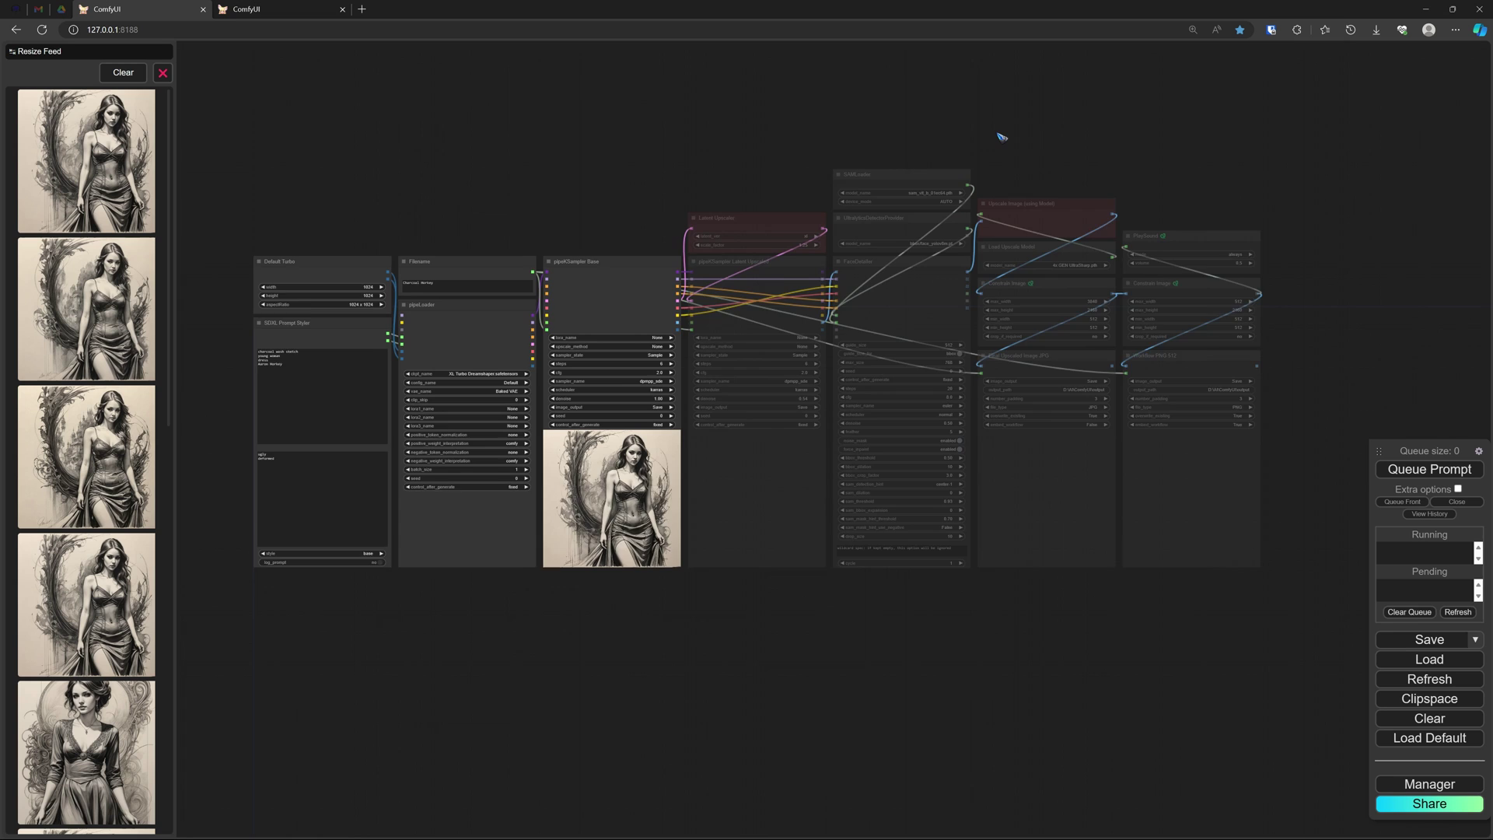
scroll(1002, 137, up, 4)
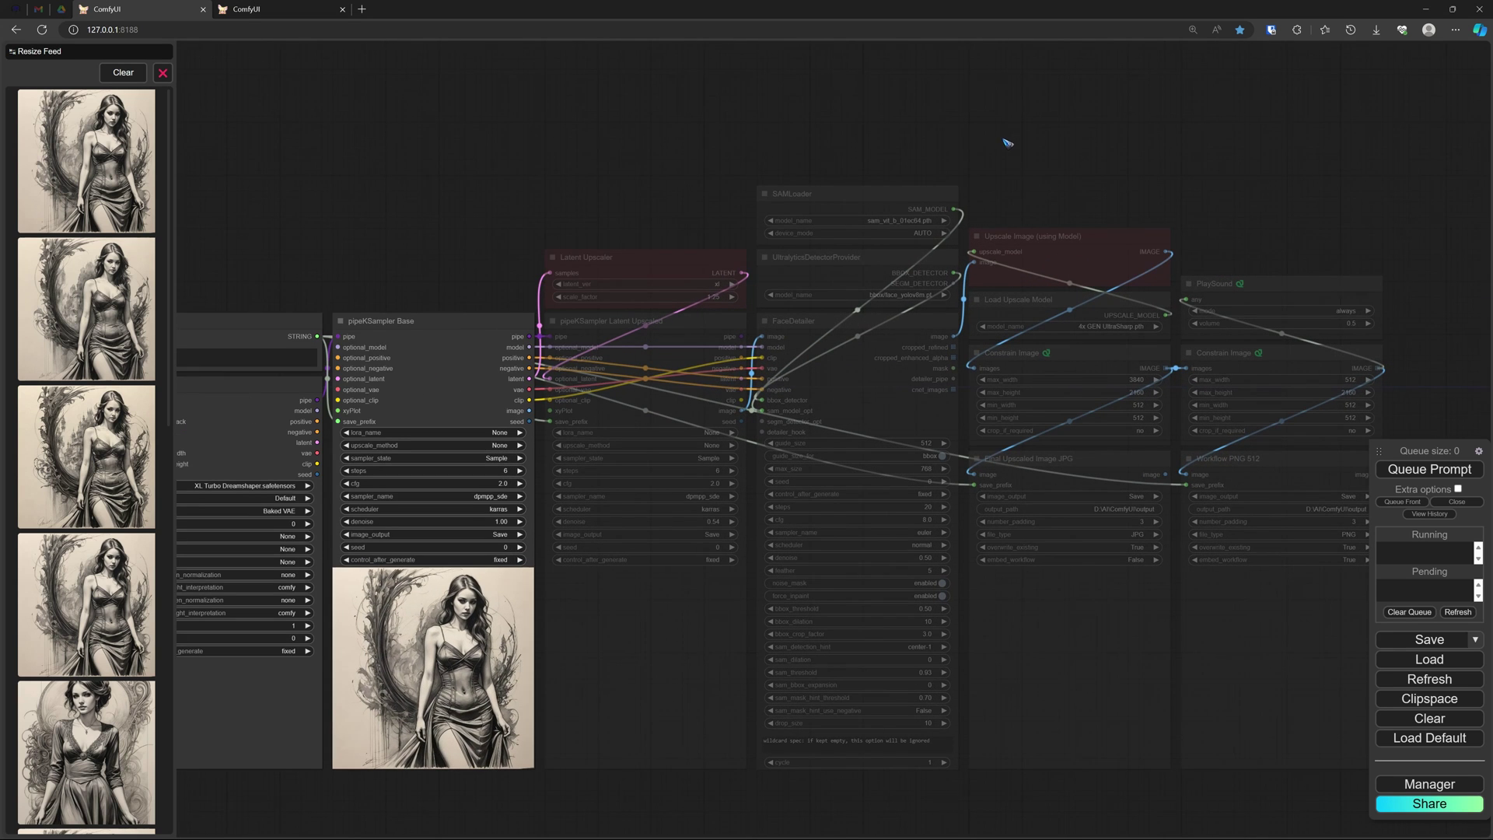
scroll(1014, 161, up, 2)
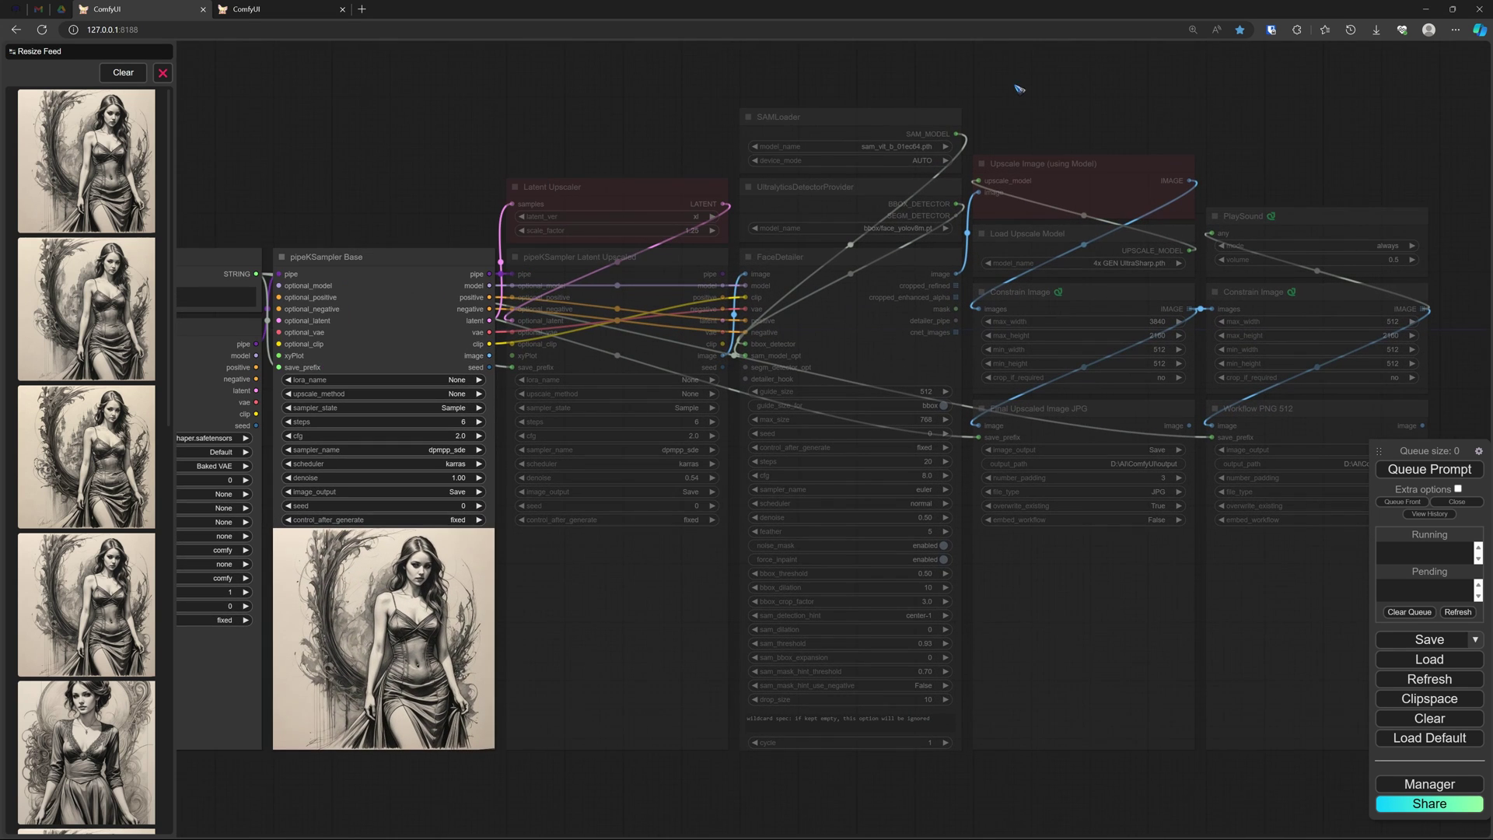
drag(1026, 110, 1046, 57)
scroll(1035, 70, up, 1)
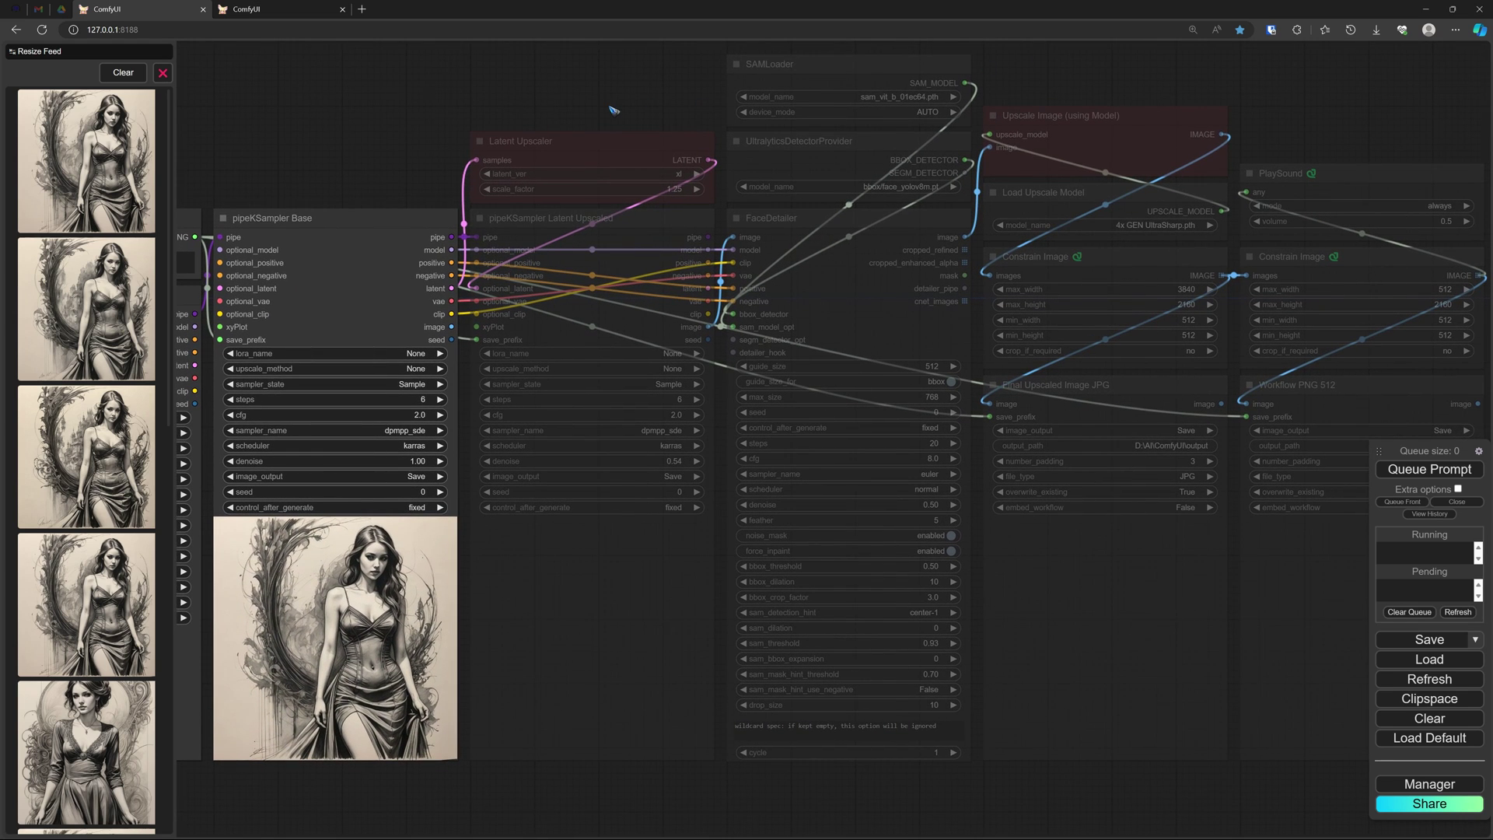
ctrl+drag(540, 99, 619, 378)
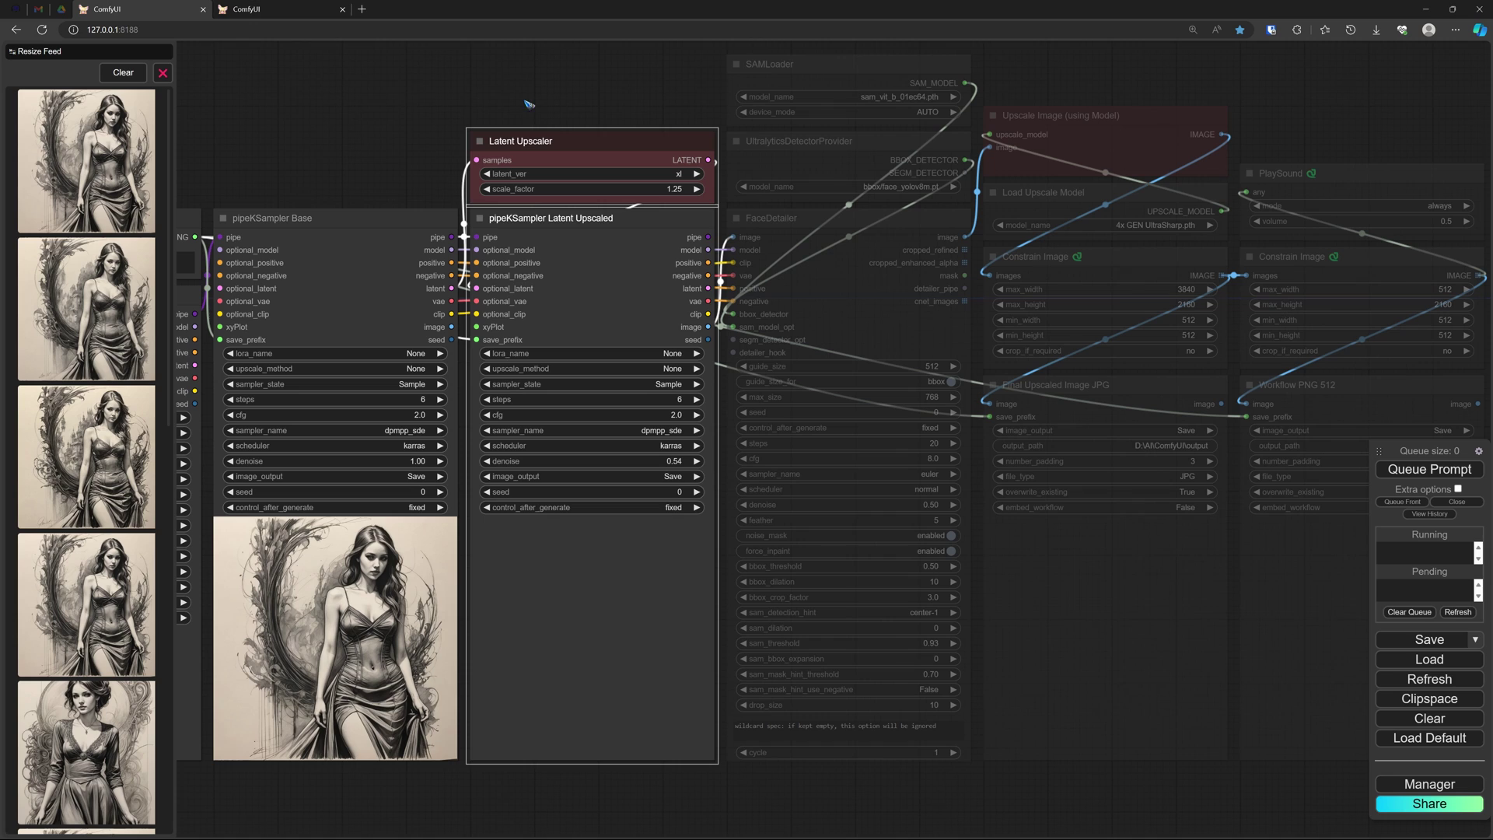
click(560, 137)
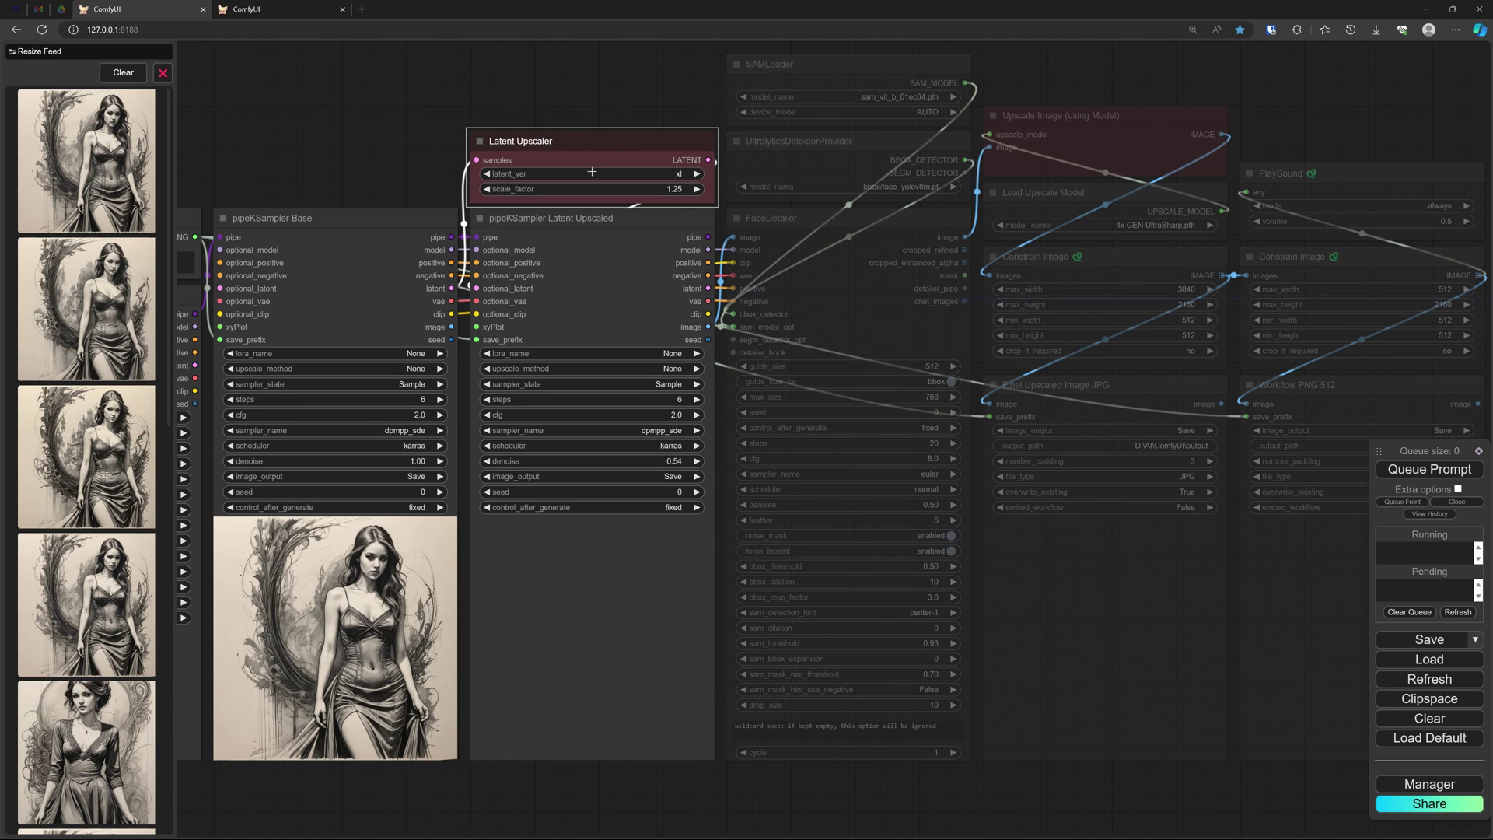
click(592, 171)
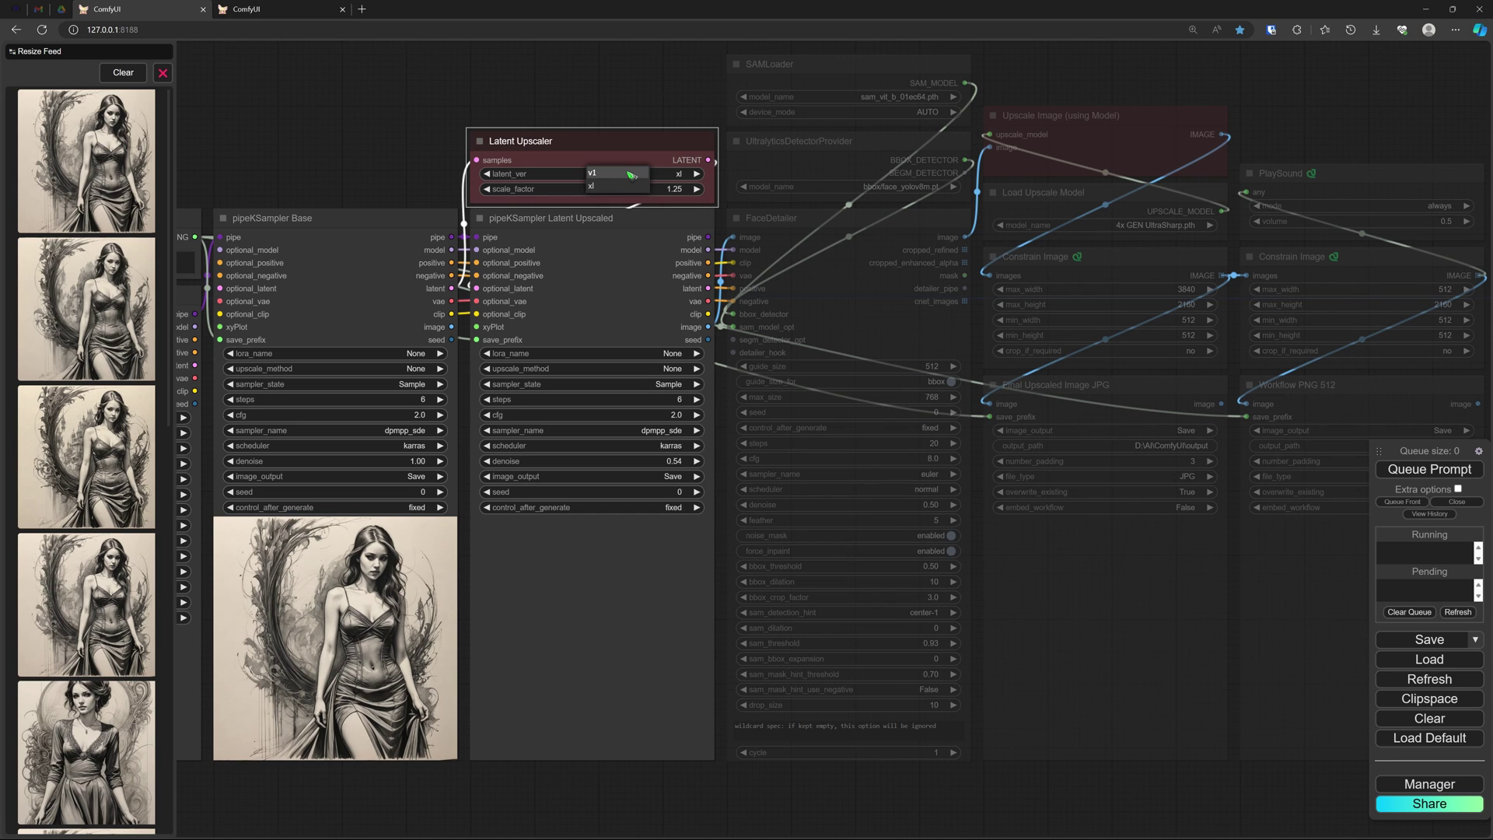
click(616, 185)
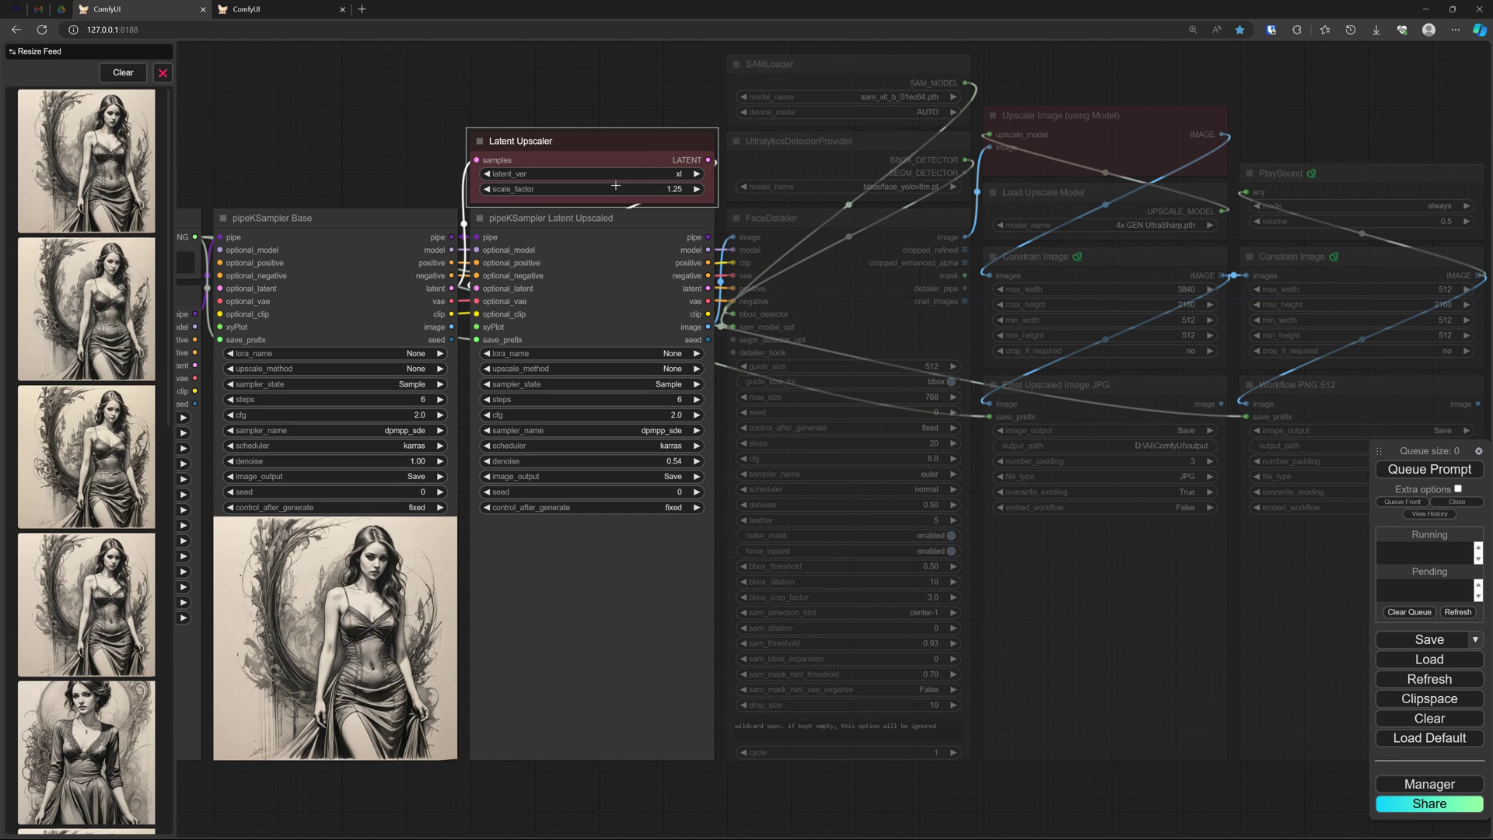
click(588, 187)
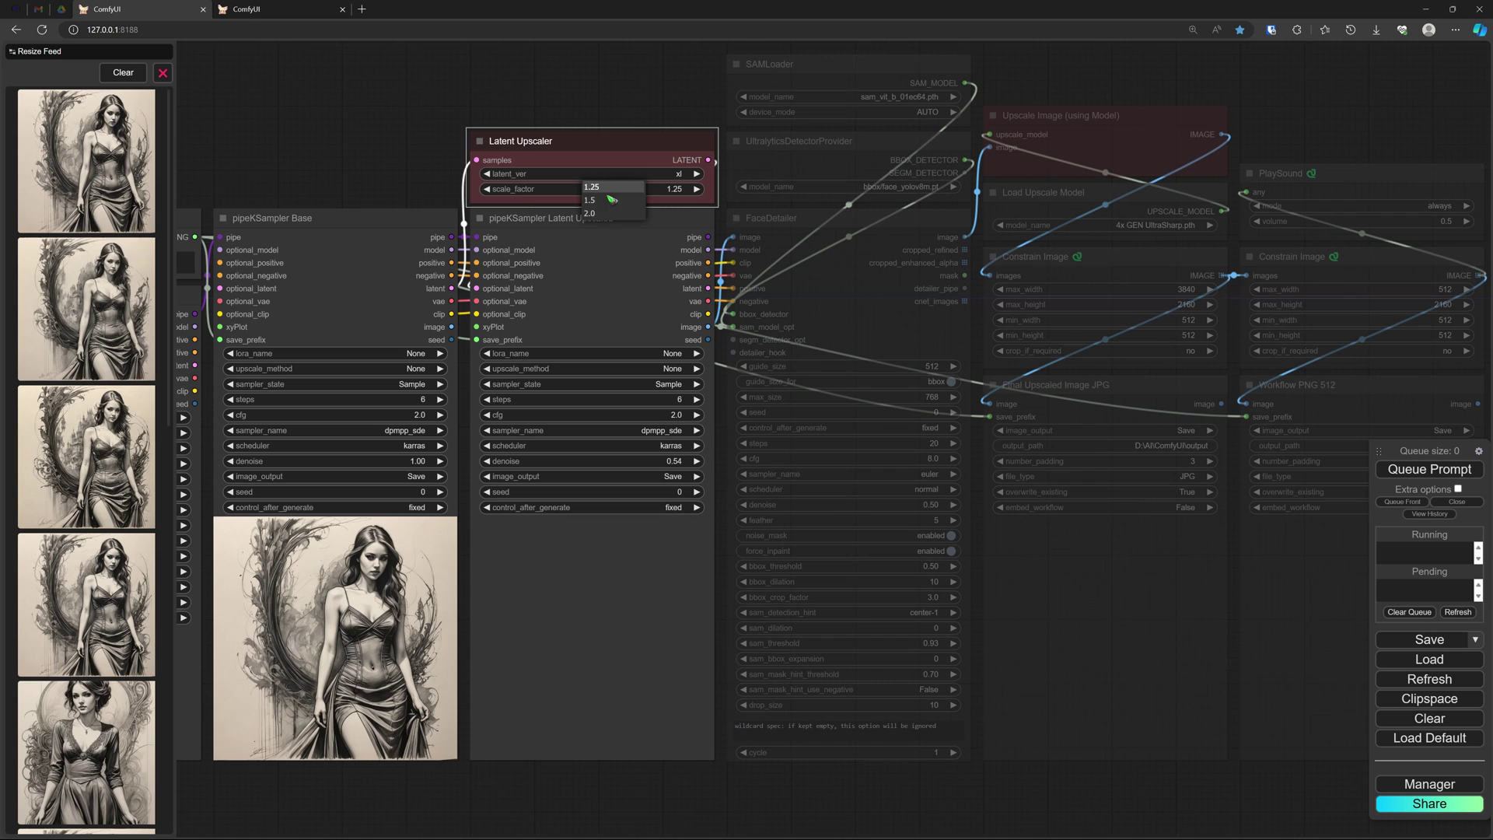
click(569, 188)
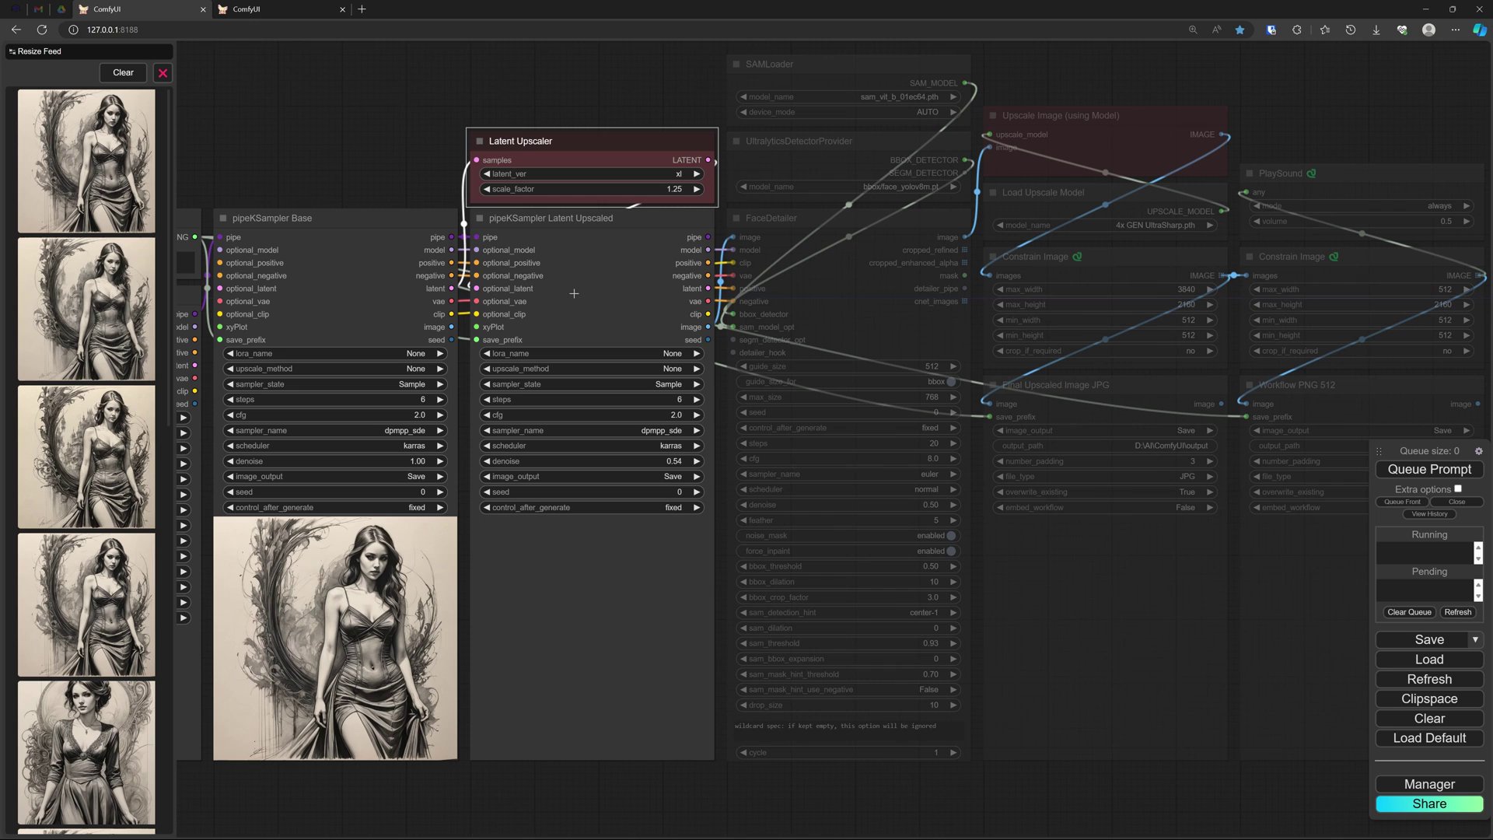
Step: Queue the workflow for a latent-upscaled portrait and check the saved output images folder
click(1435, 470)
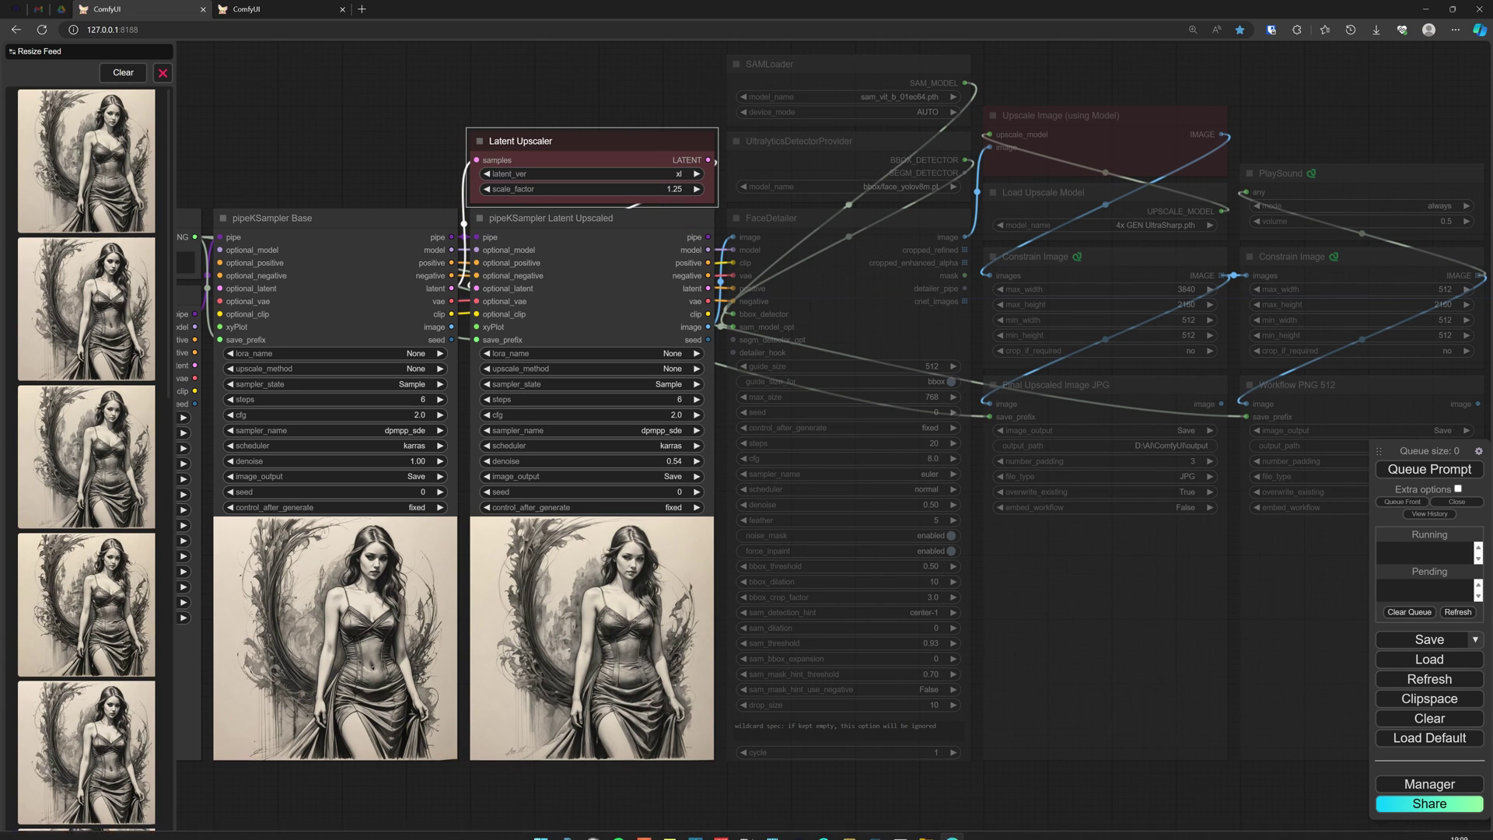
click(926, 826)
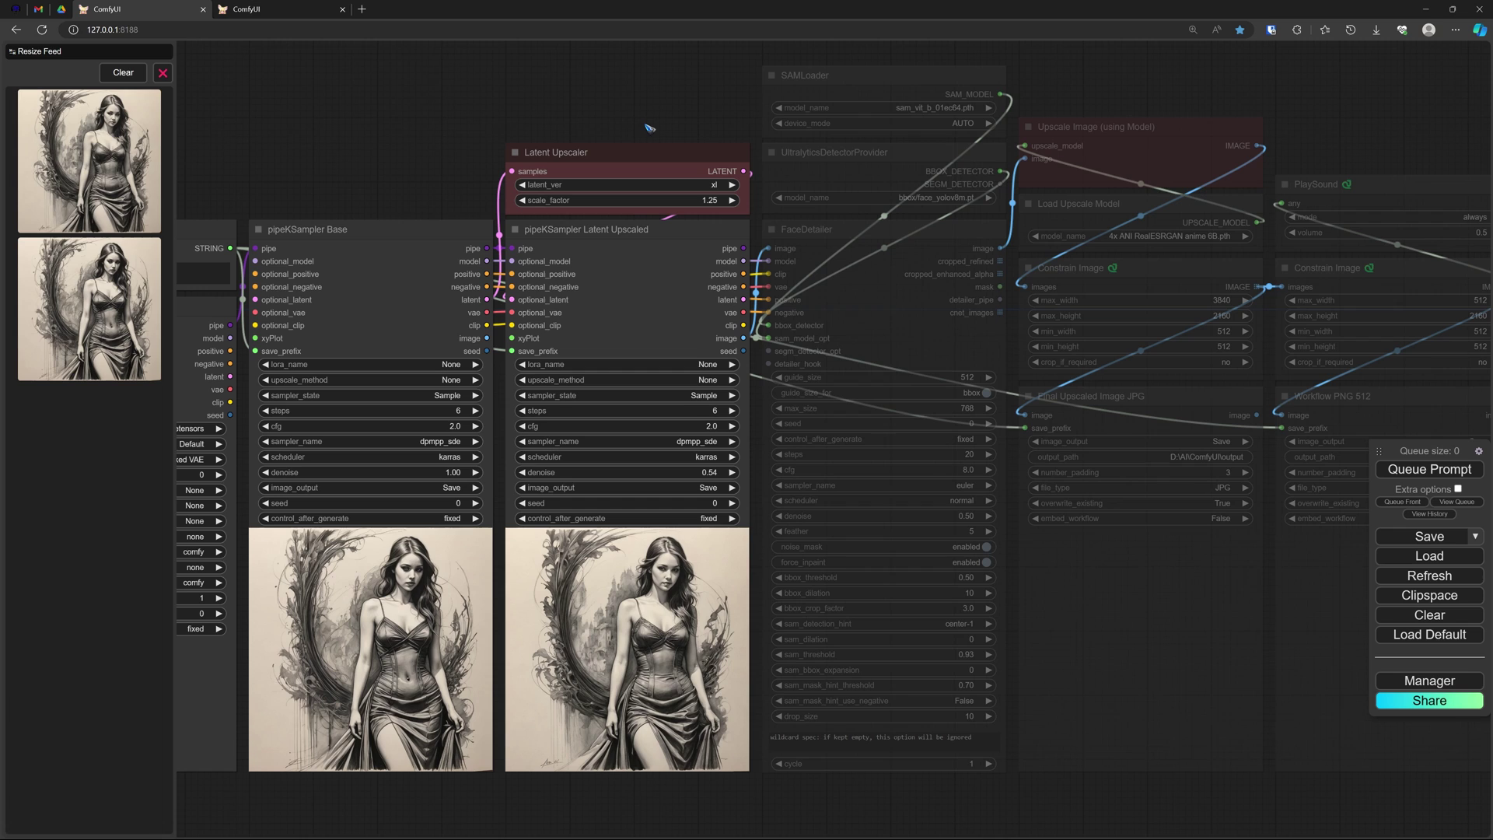
Step: Unmute the four upscale-stage nodes with Ctrl+M and bypass FaceDetailer with Ctrl+B
drag(1111, 78, 1172, 551)
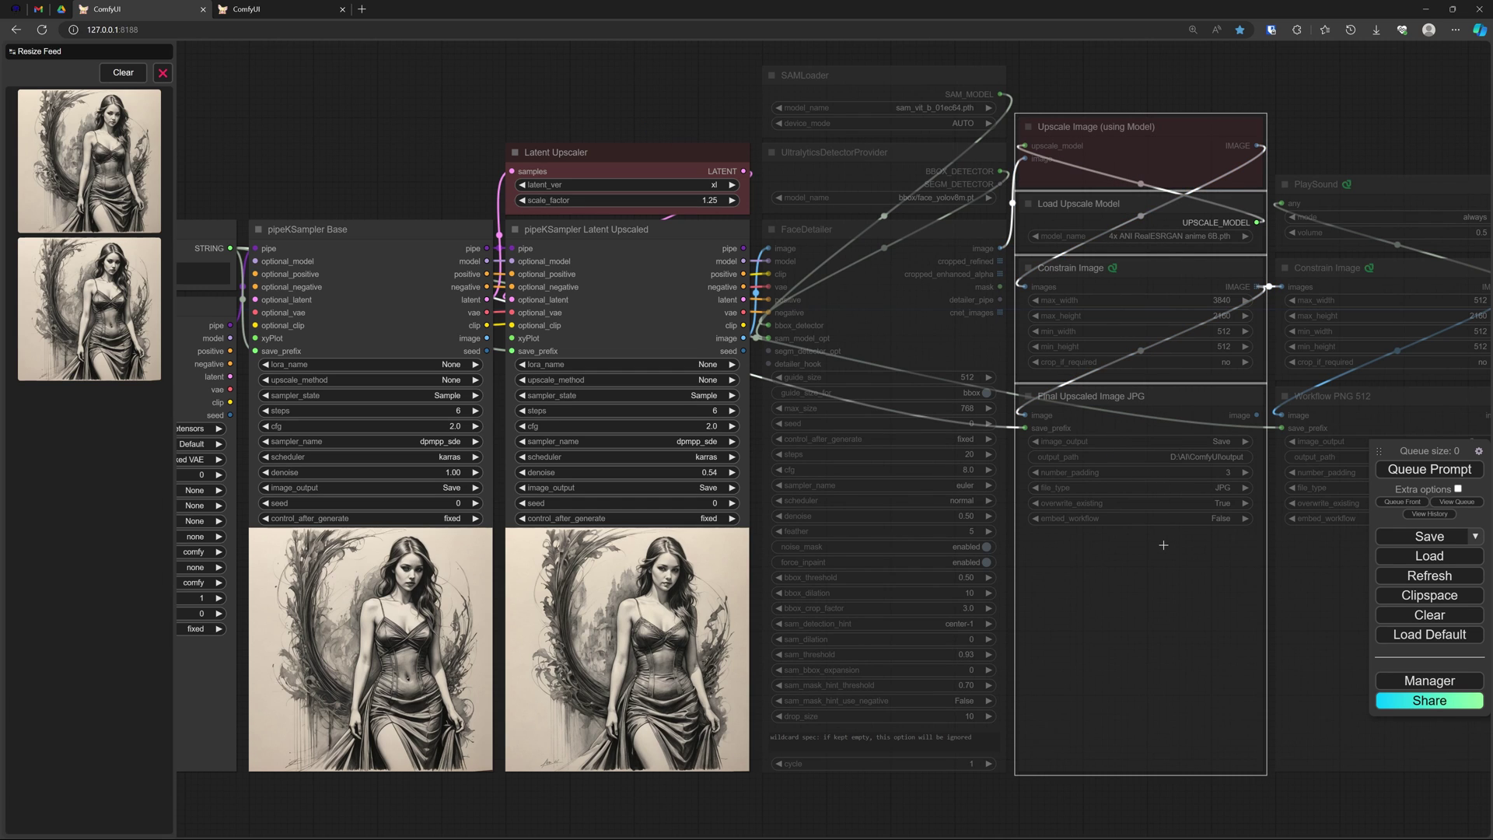
key(ctrl+m)
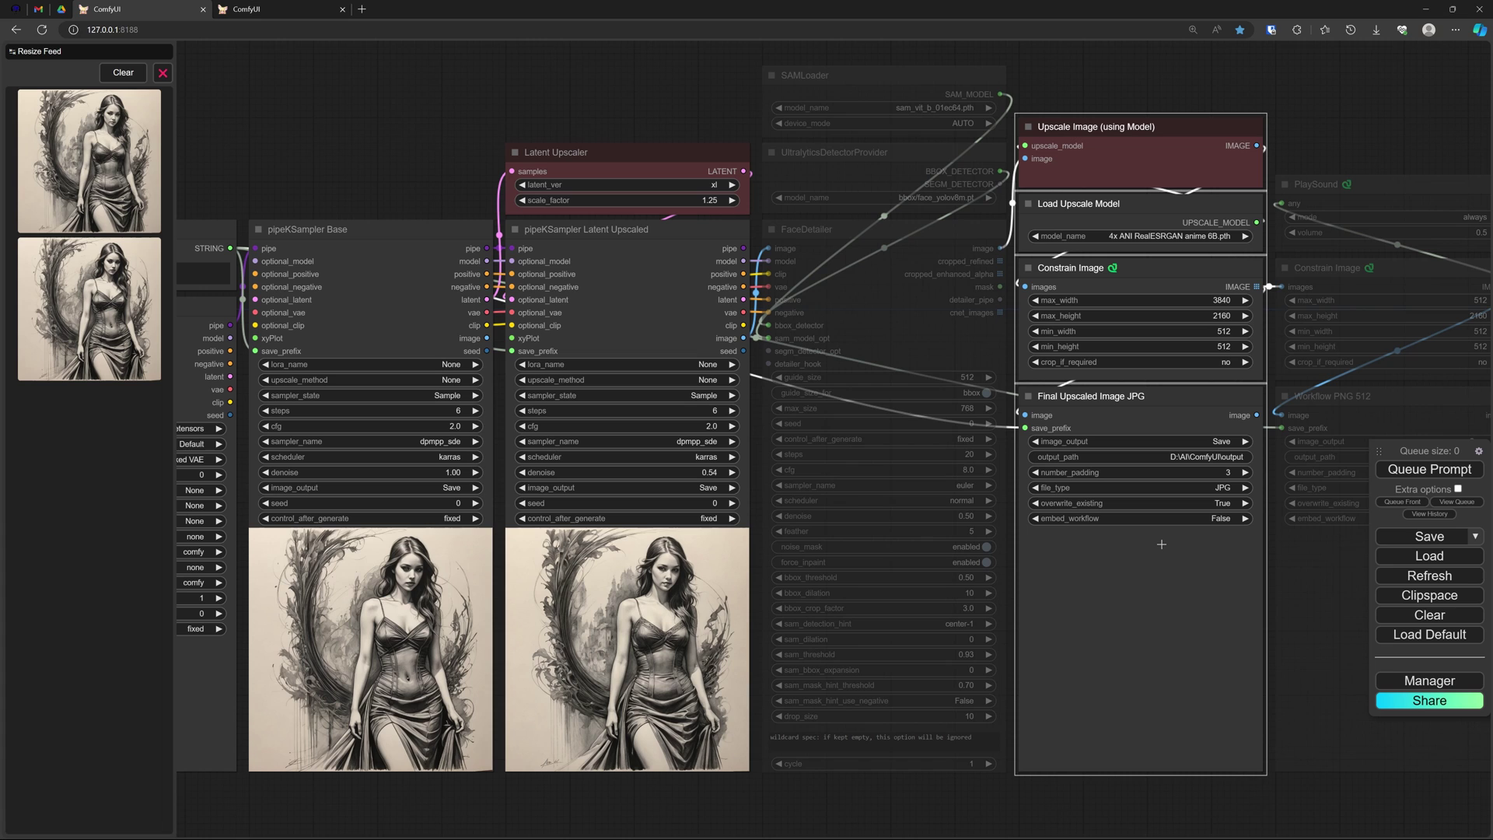
click(891, 243)
key(ctrl+b)
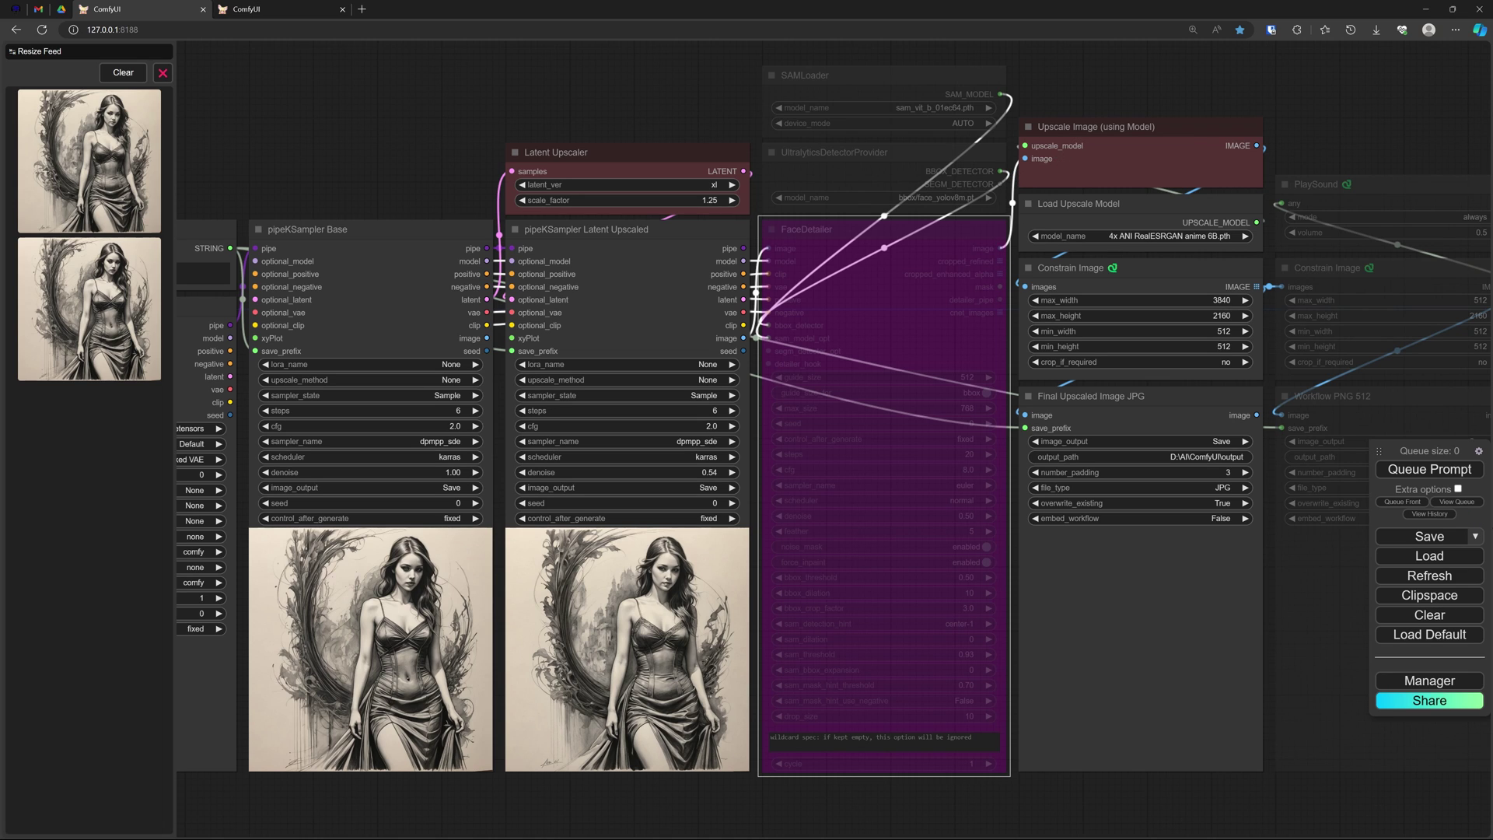
Step: Queue the run without face detailing and review the upscale models, keeping 4x ANI RealESRGAN anime 6B.pth
click(1431, 469)
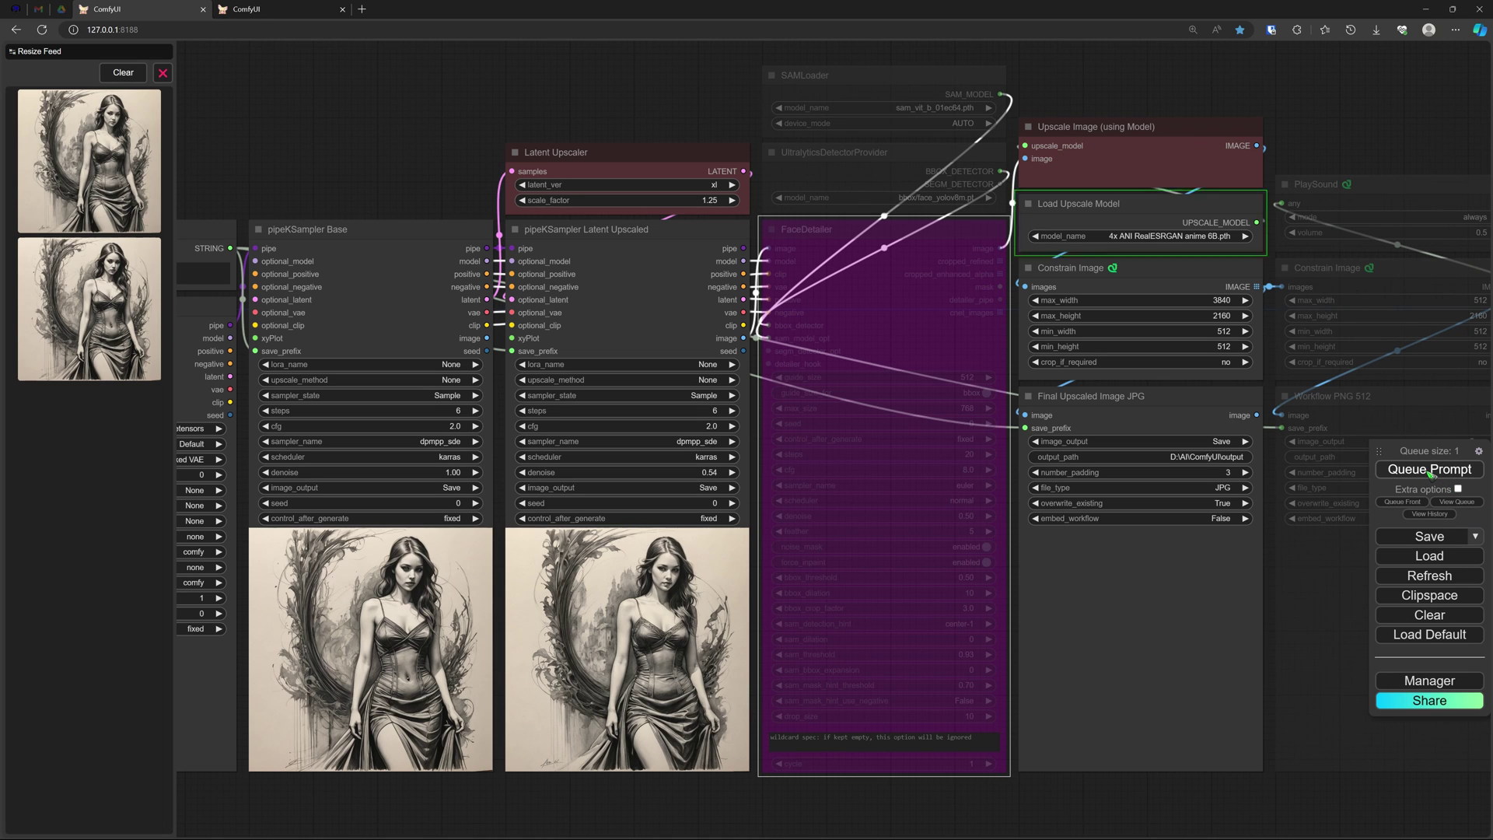
click(1112, 236)
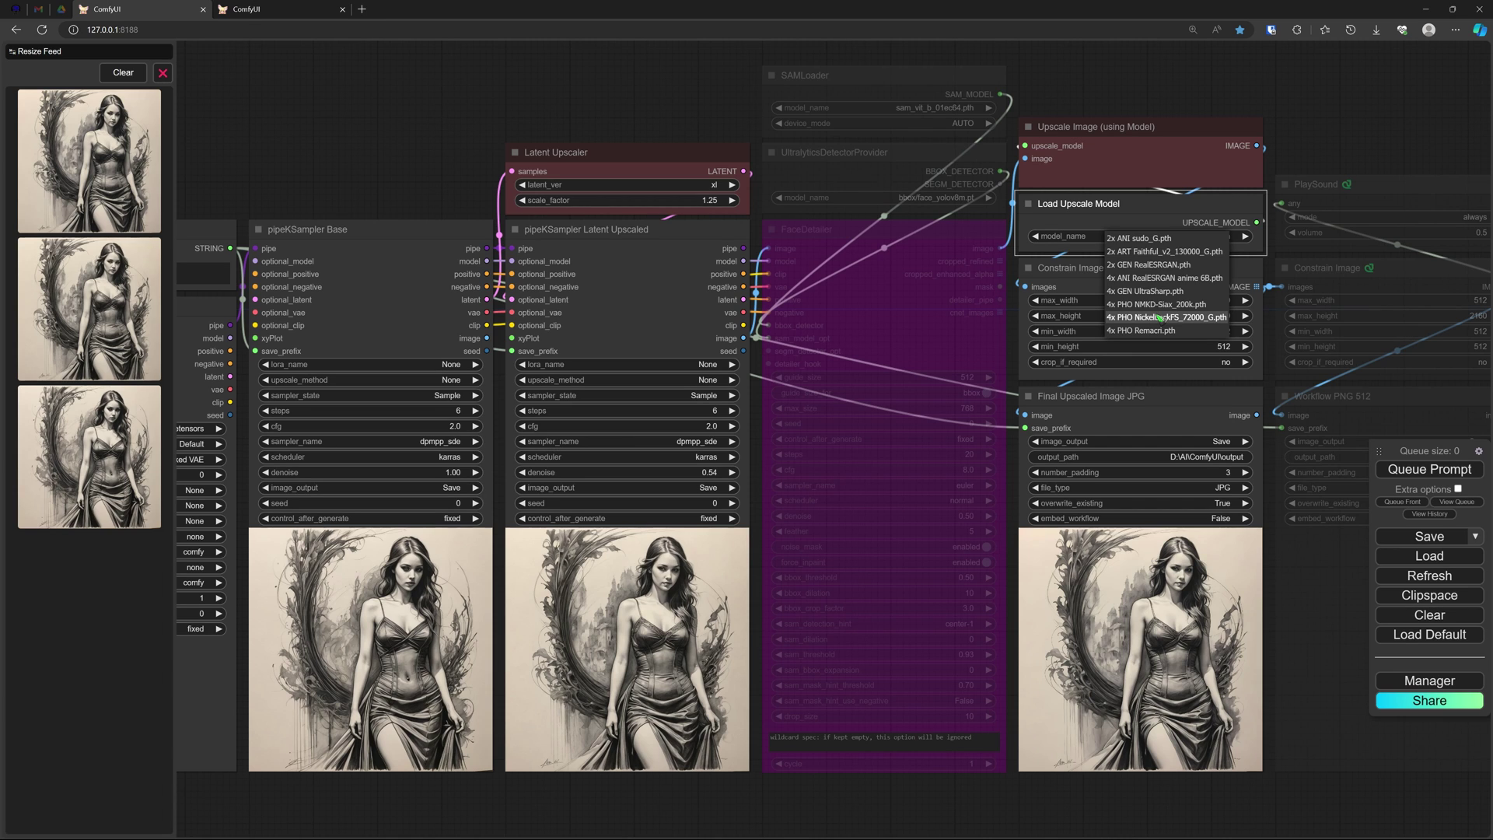
click(1326, 138)
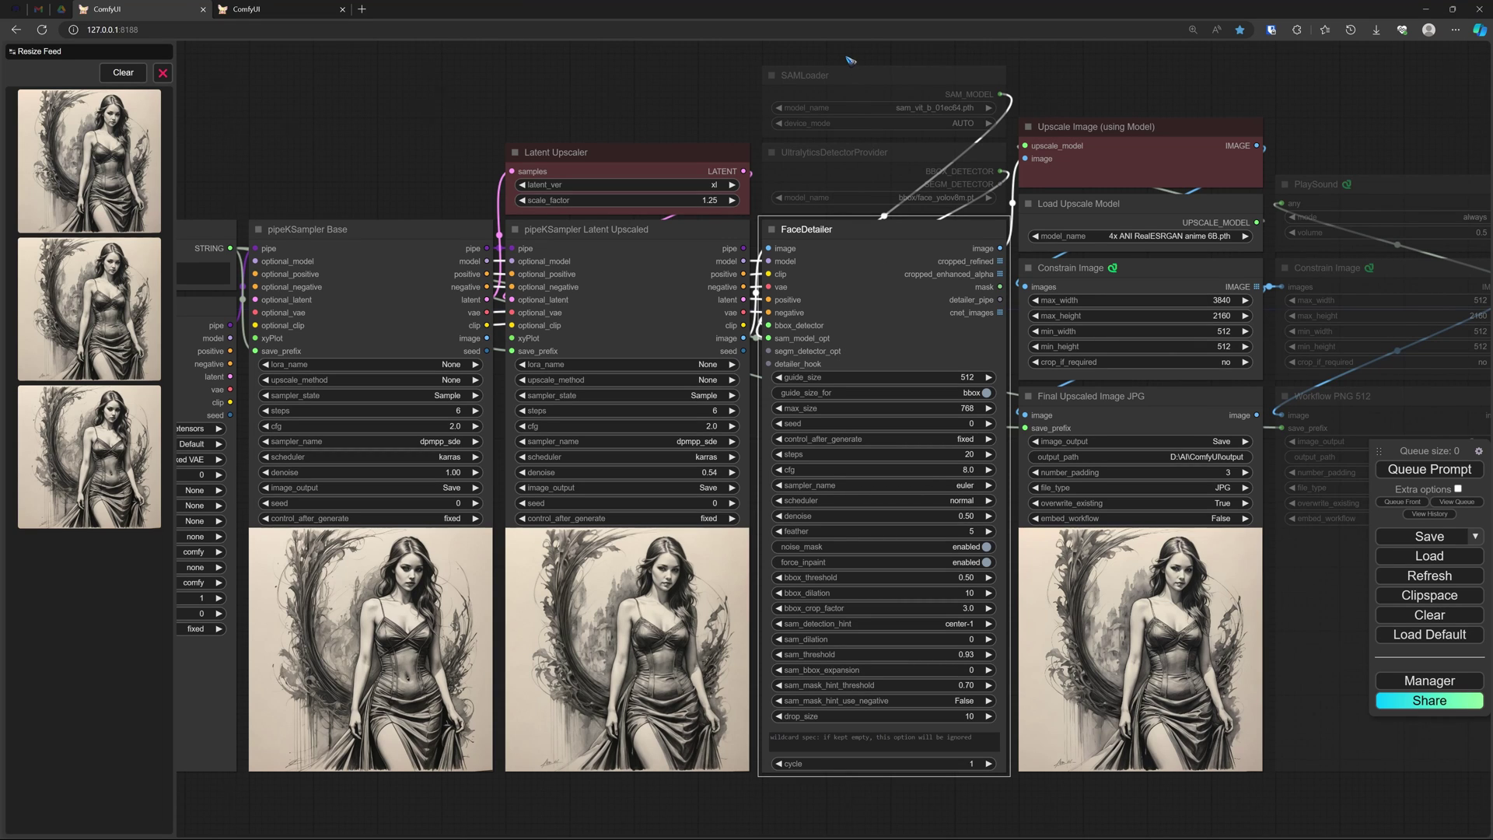
Step: Unmute SAMLoader and UltralyticsDetectorProvider, then queue the workflow with face detailing
drag(844, 55, 877, 177)
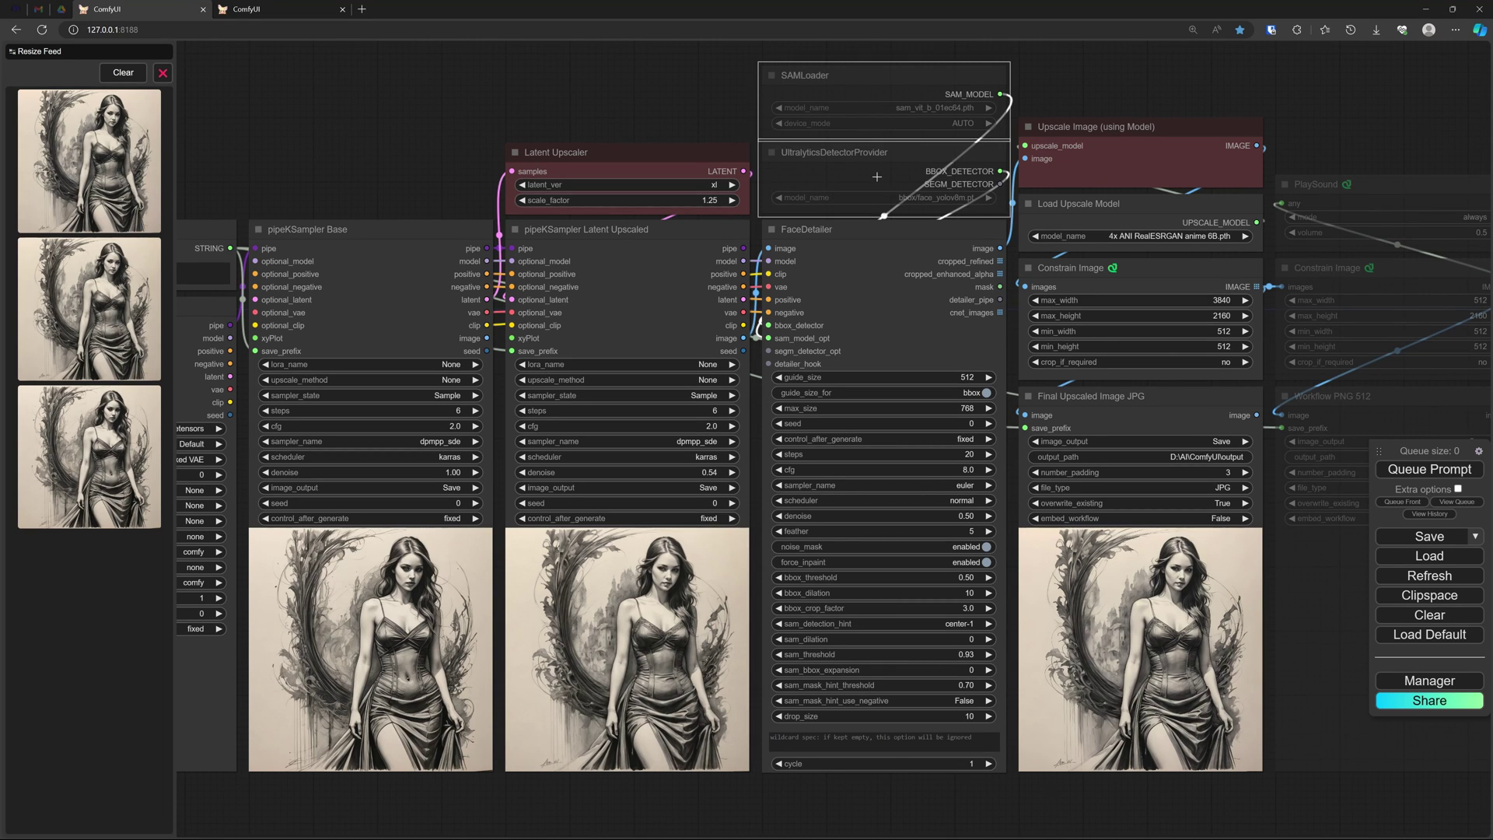
key(ctrl+m)
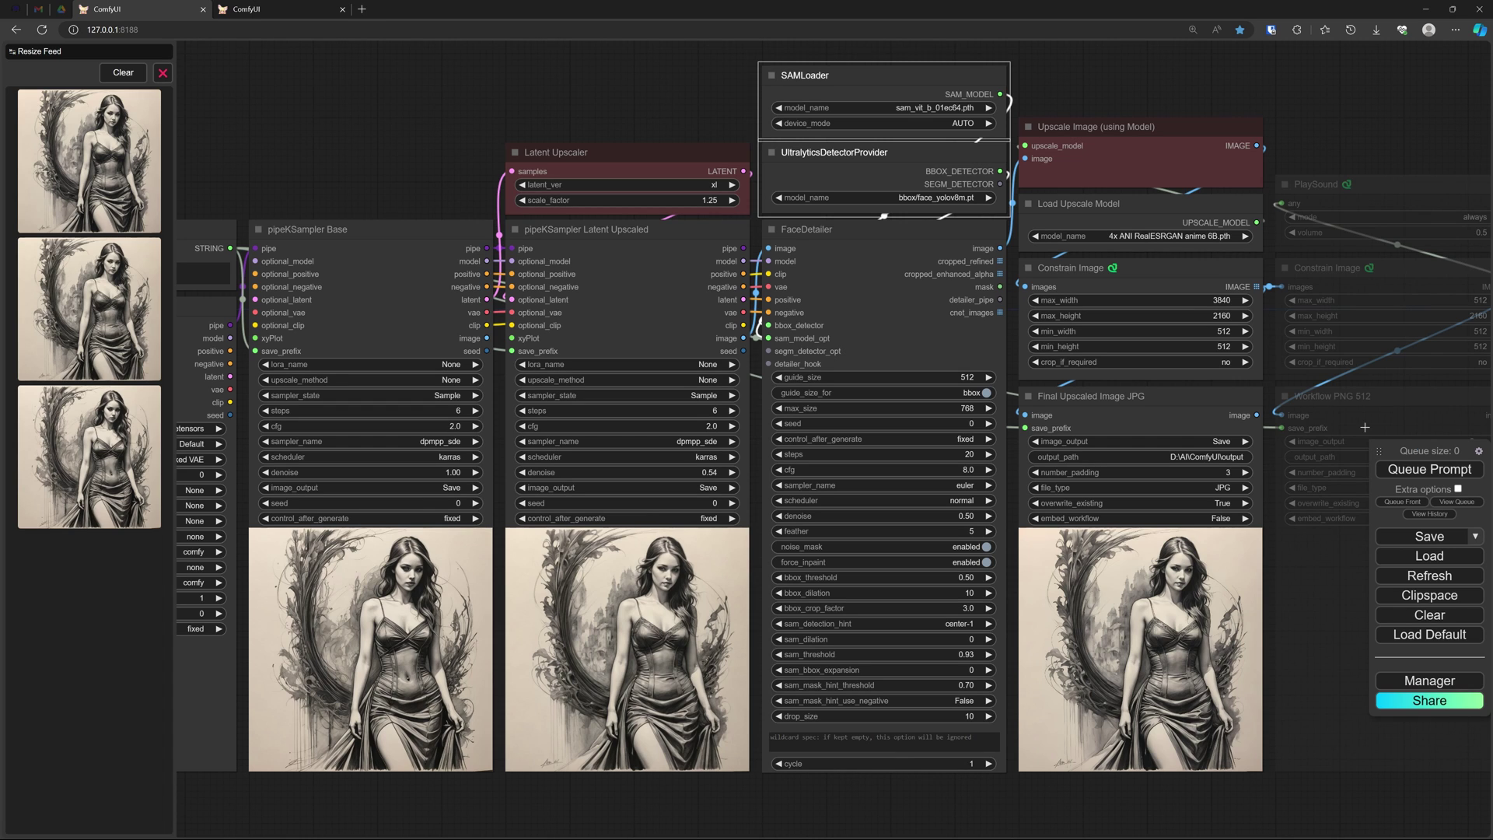
click(1433, 469)
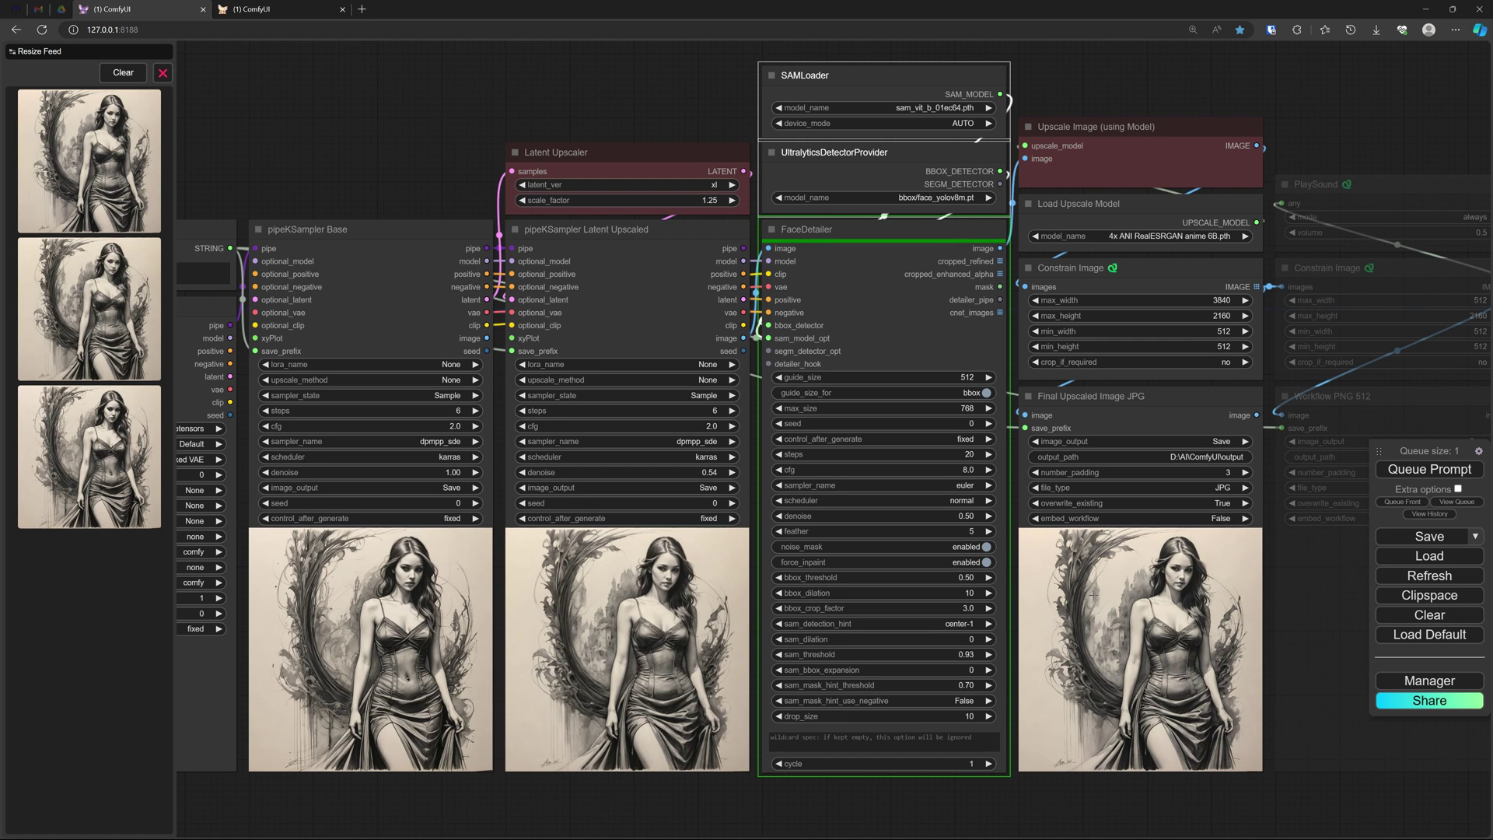
Step: Unmute the PlaySound, second Constrain Image and Workflow PNG 512 nodes with Ctrl+M
scroll(280, 138, down, 2)
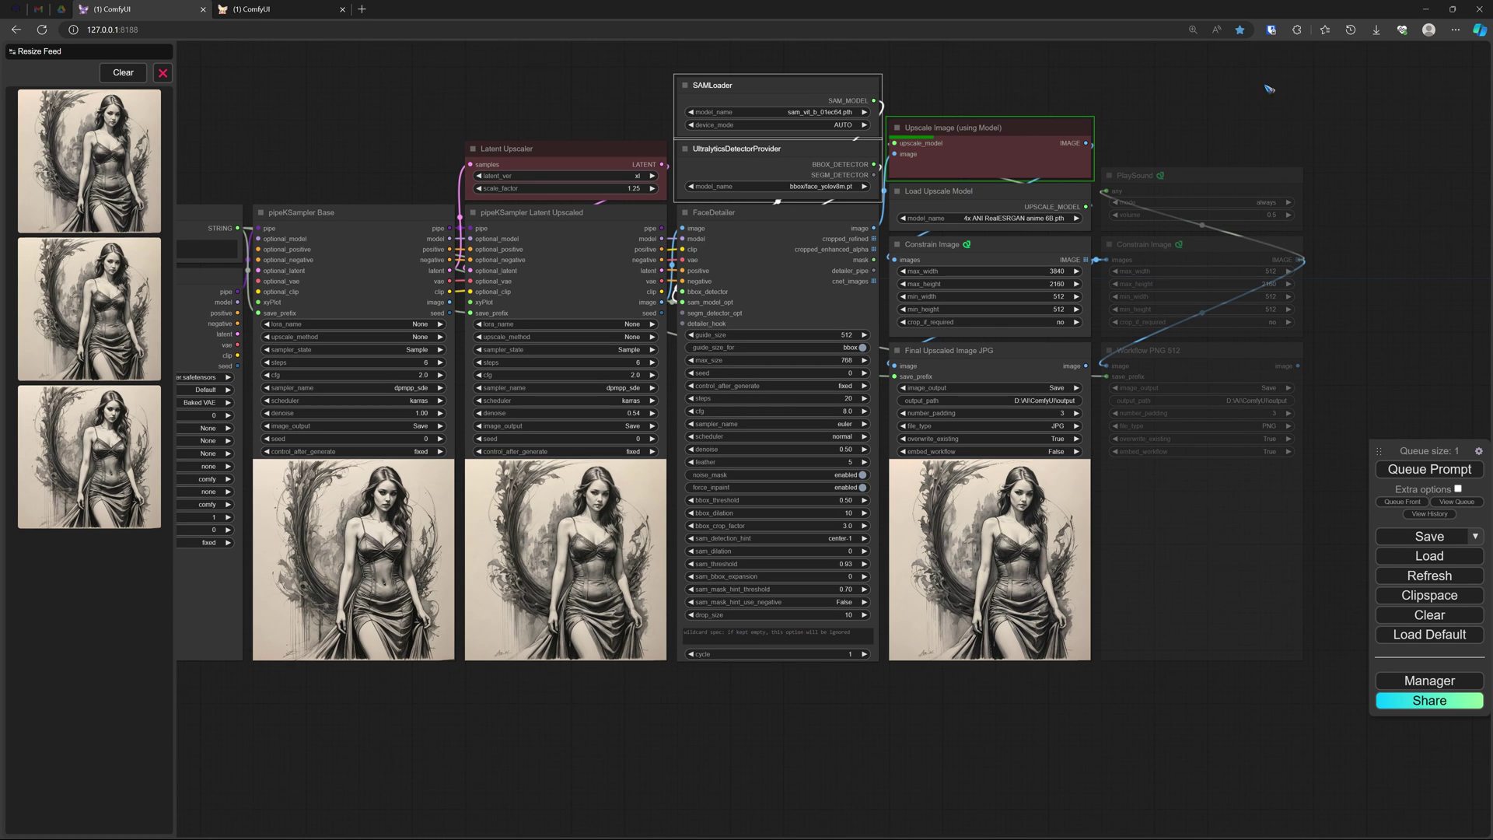
scroll(1314, 101, up, 2)
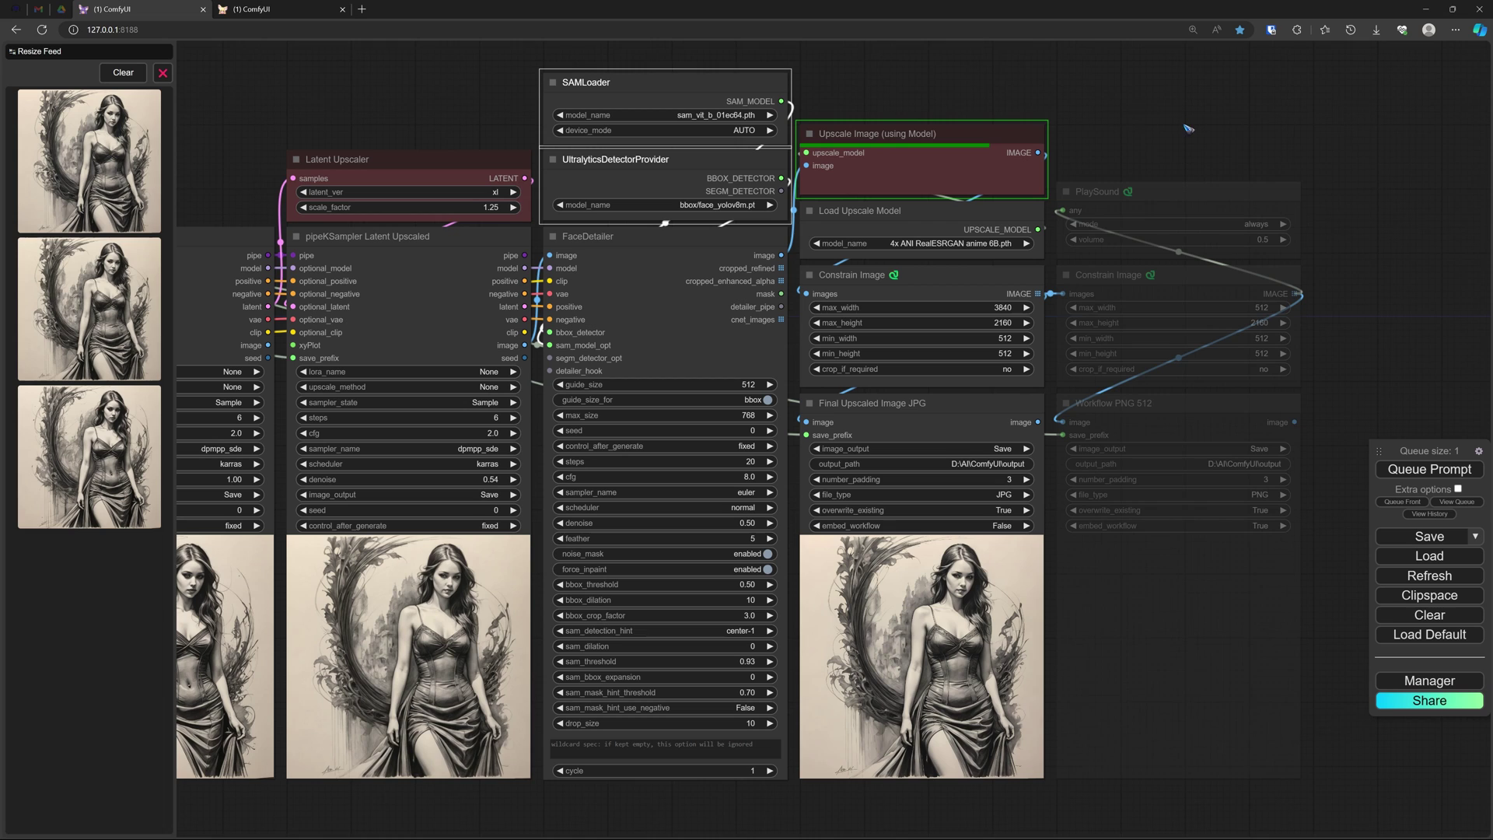
drag(1167, 124, 1217, 479)
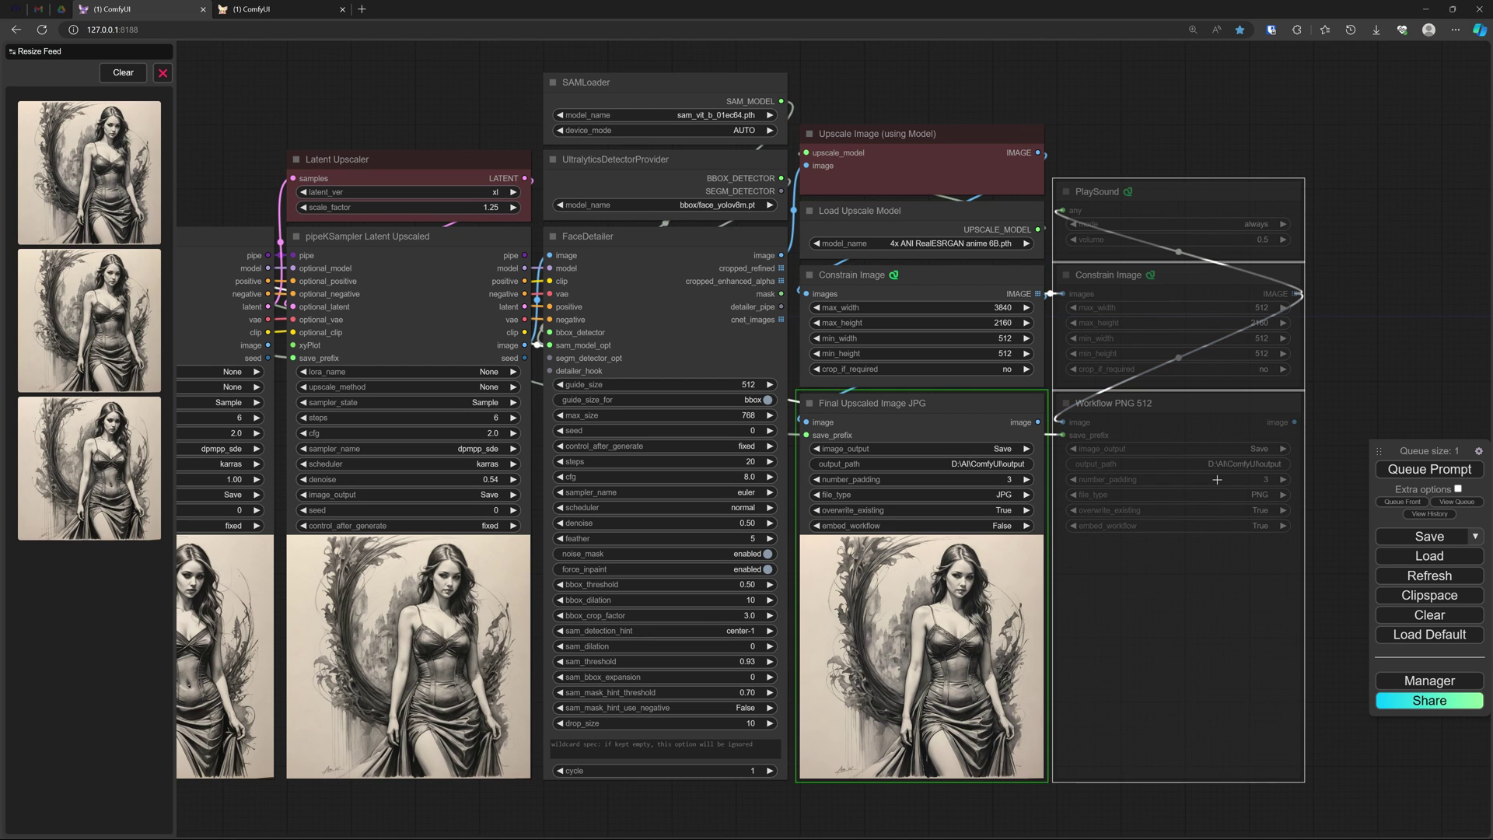
key(ctrl+m)
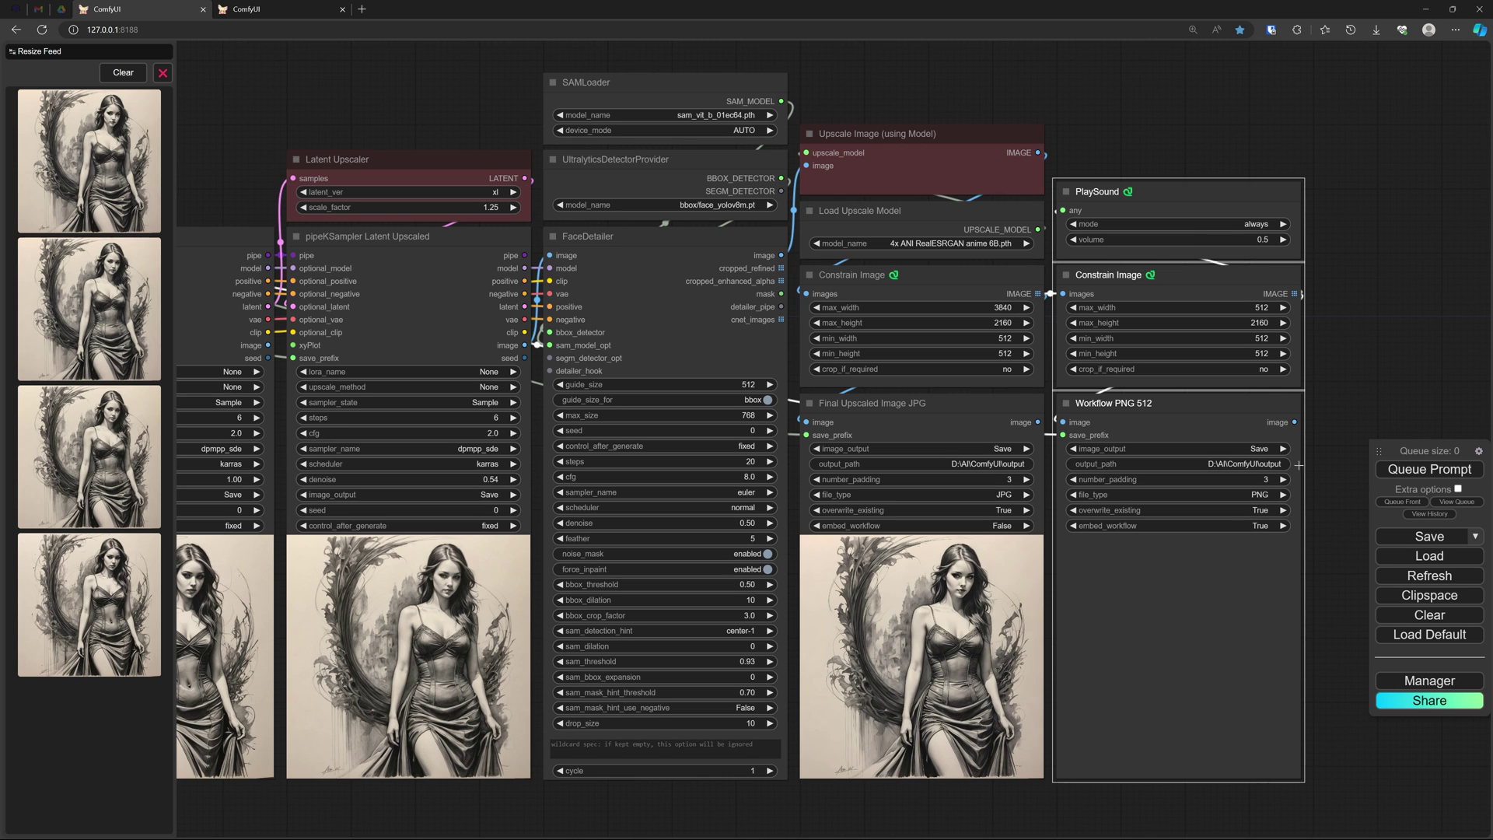
click(1382, 359)
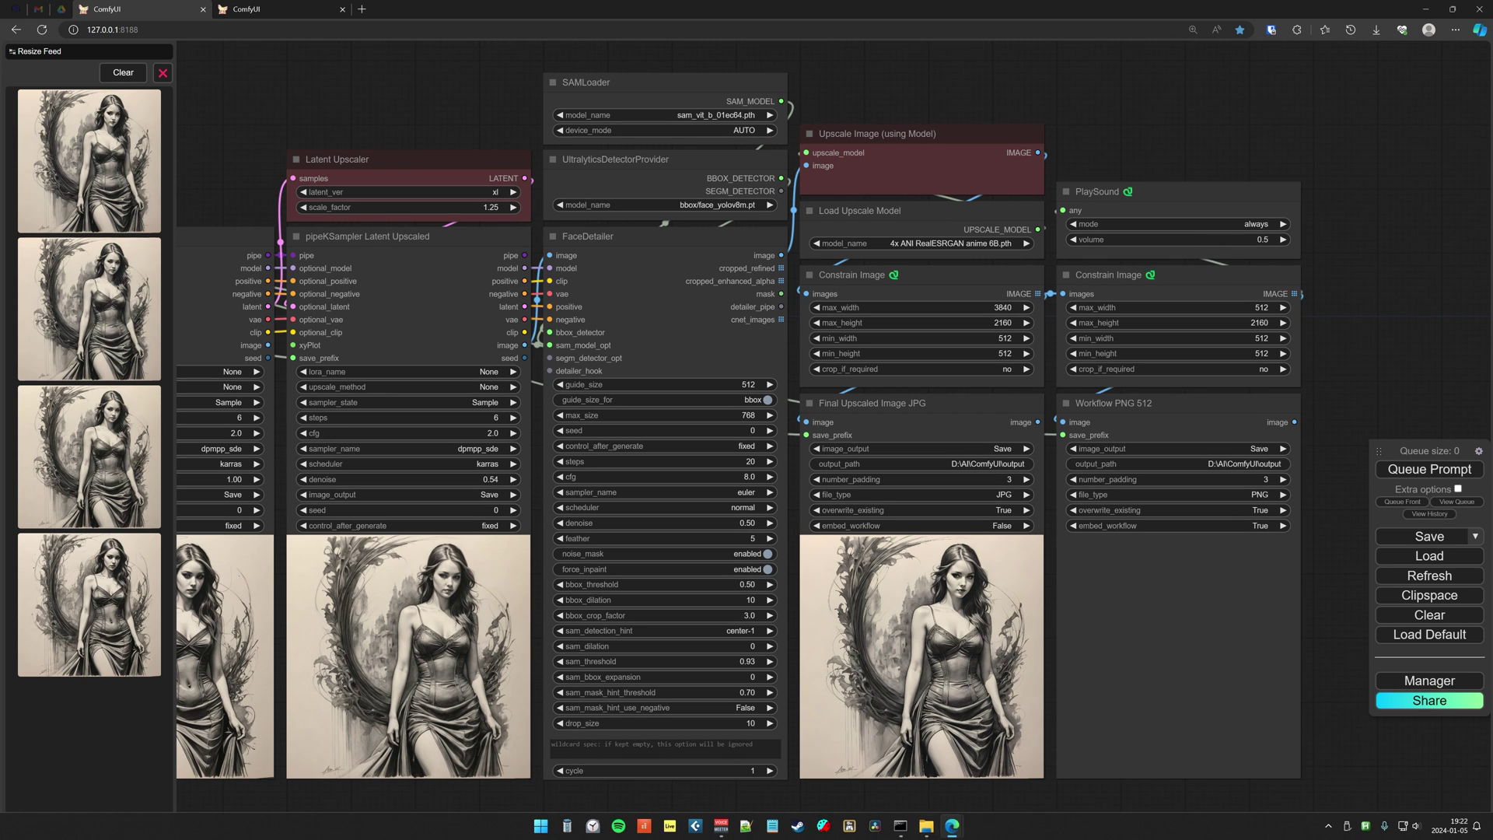
click(925, 826)
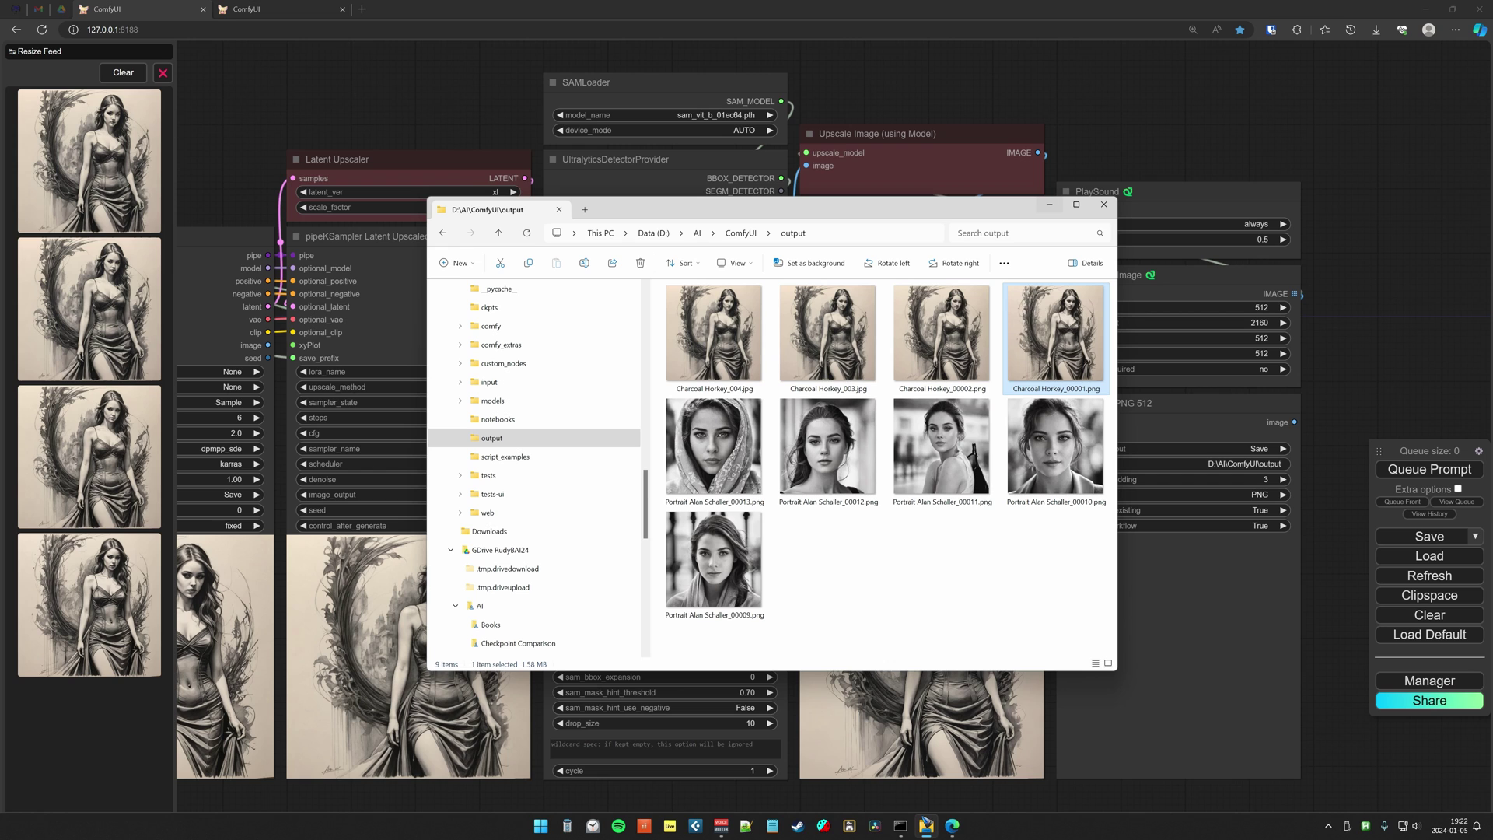
click(842, 354)
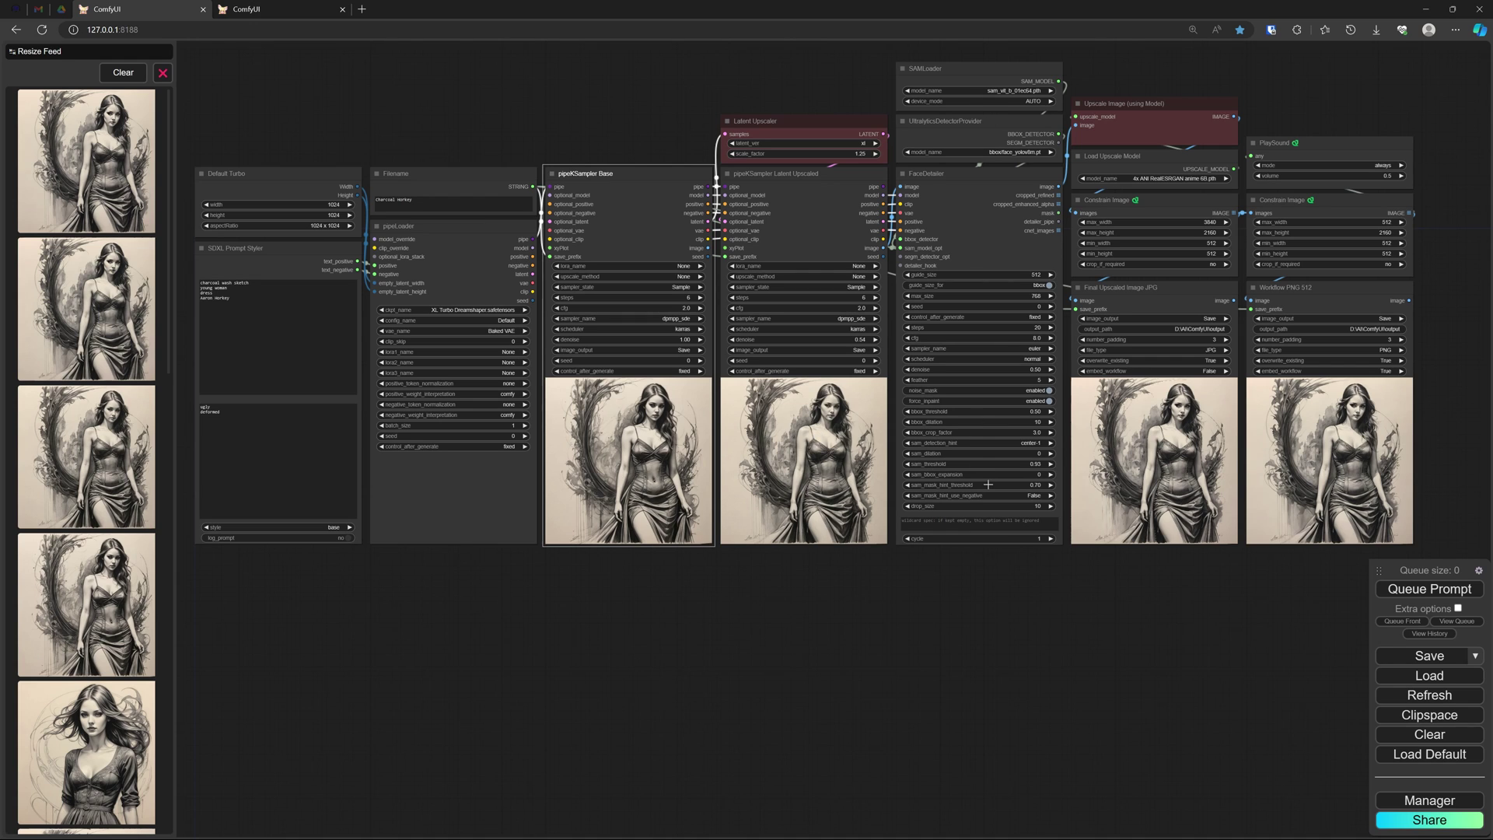
Step: Bypass the FaceDetailer node with Ctrl+B
click(980, 236)
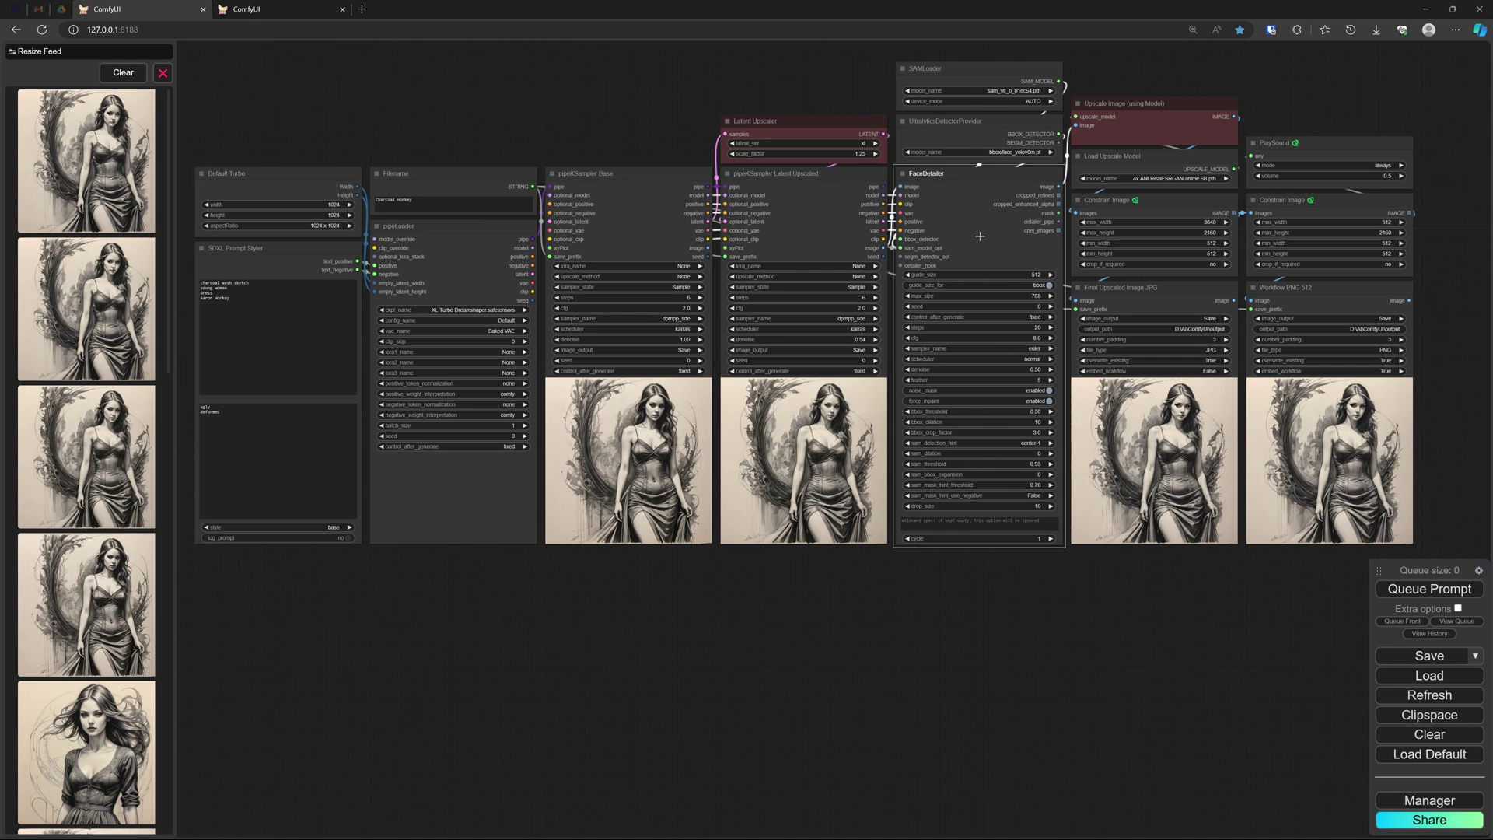
key(ctrl+b)
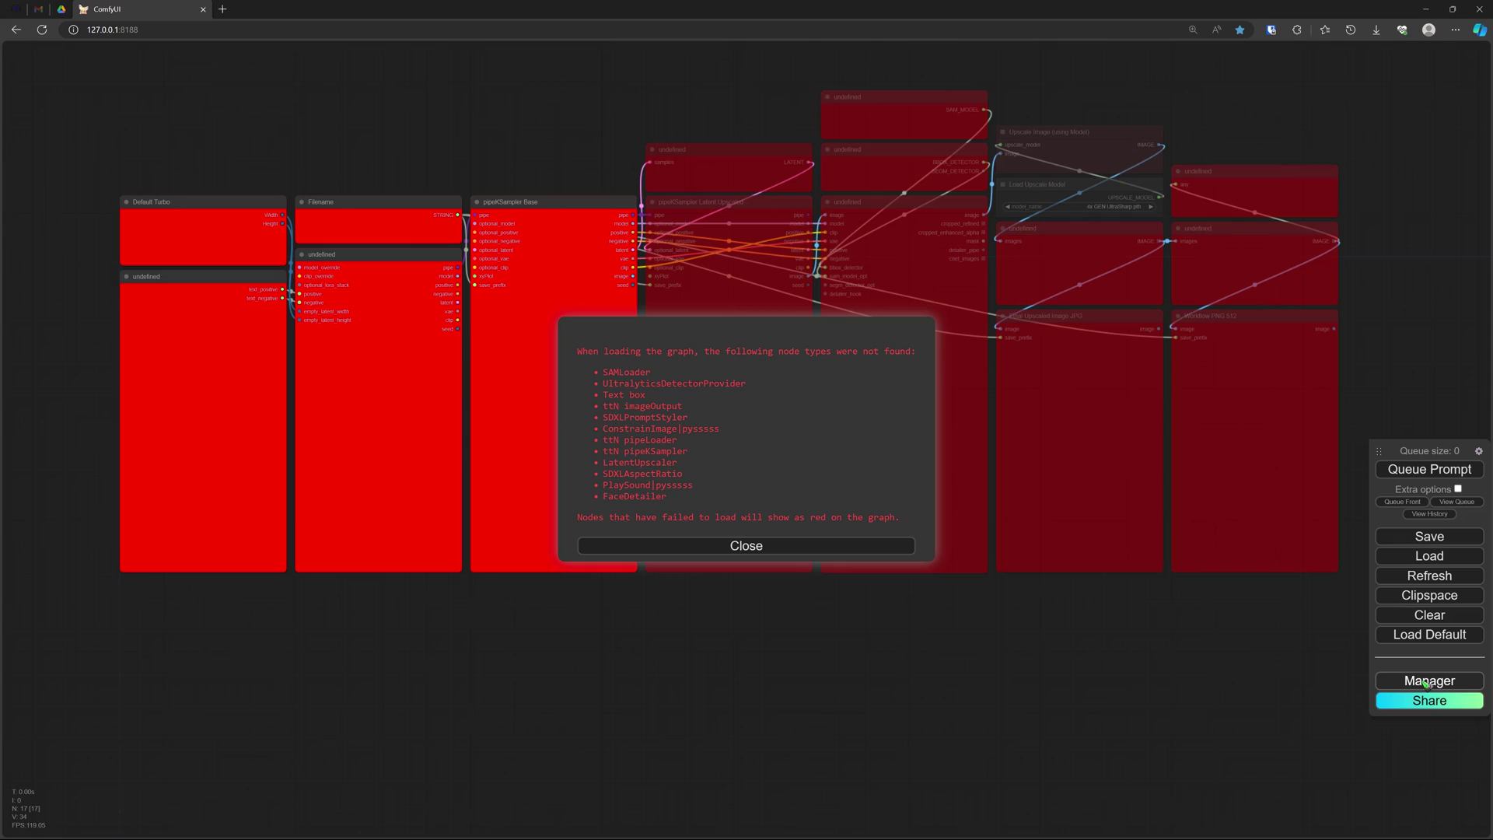
Step: Open ComfyUI Manager's Install Missing Custom Nodes list showing the seven missing packs
click(1428, 683)
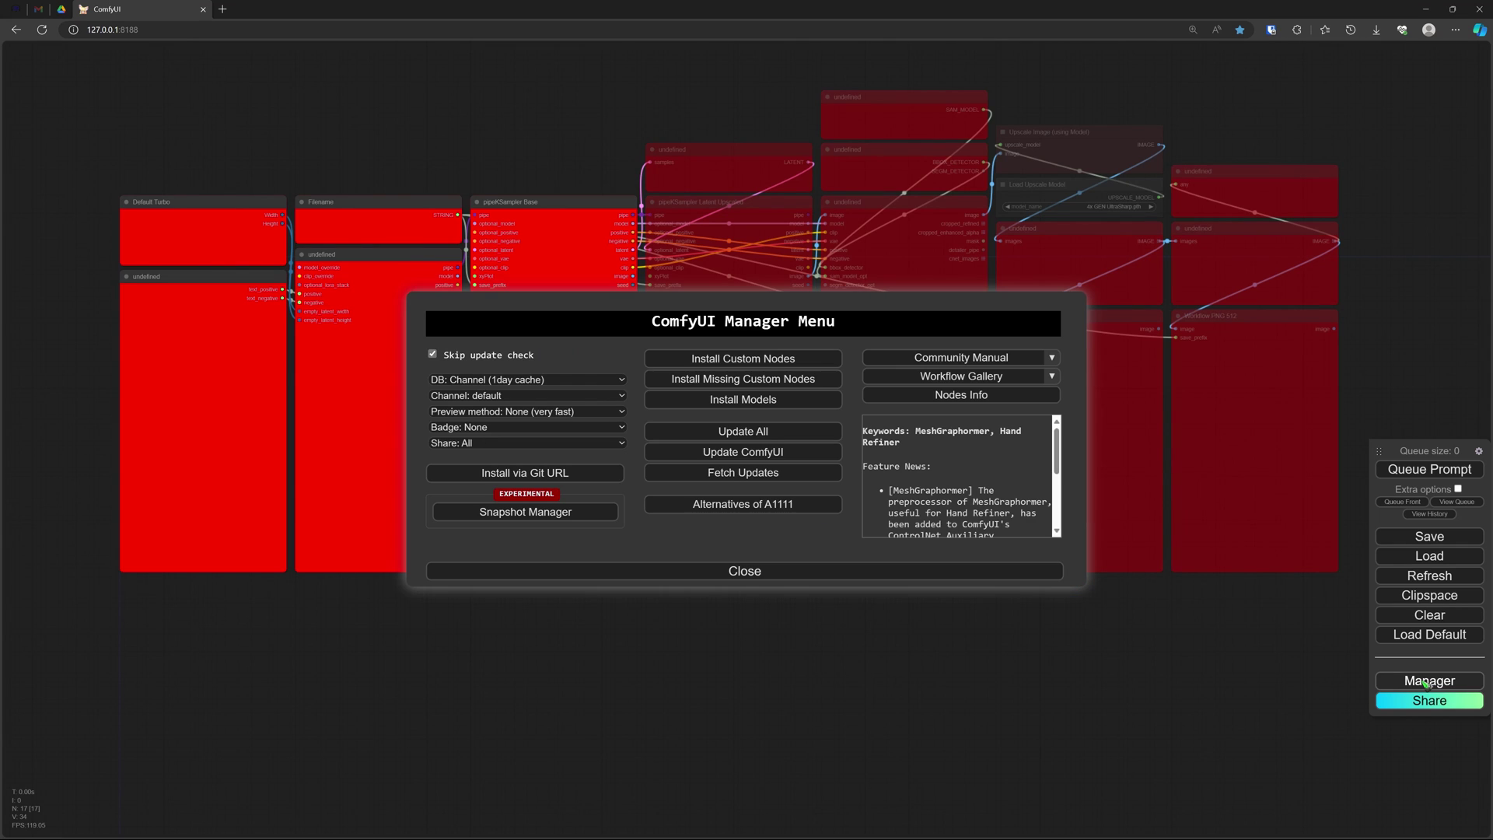
click(765, 380)
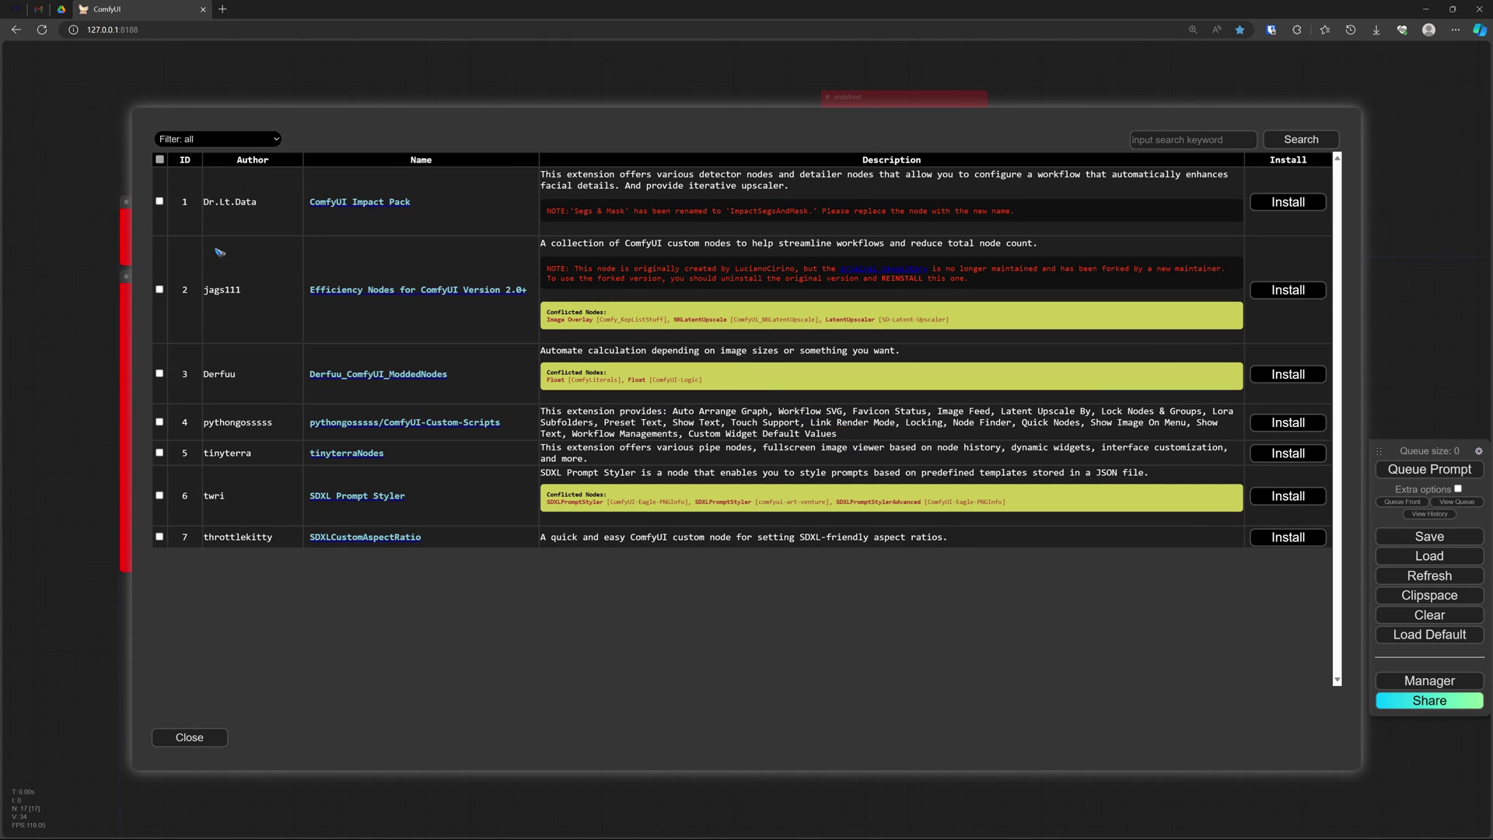